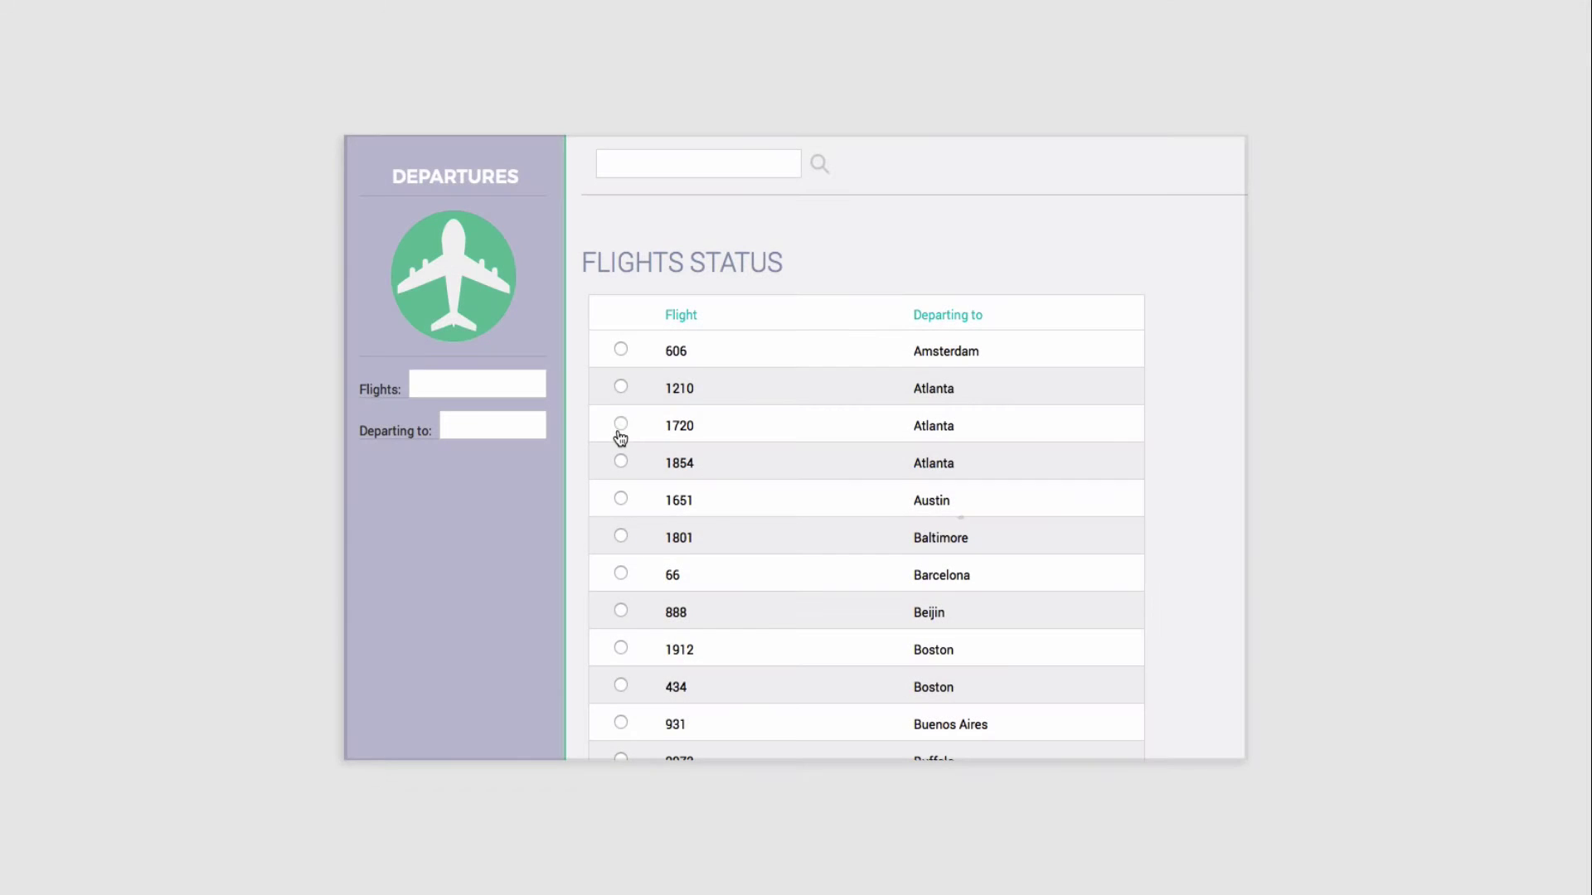
# Select flight 1720 in the simulated list so Flights shows 1720 and Departing to shows Atlanta
pyautogui.click(621, 425)
# Choose flight 1801 in the simulated list so the fields show 1801 and Baltimore
pyautogui.click(623, 539)
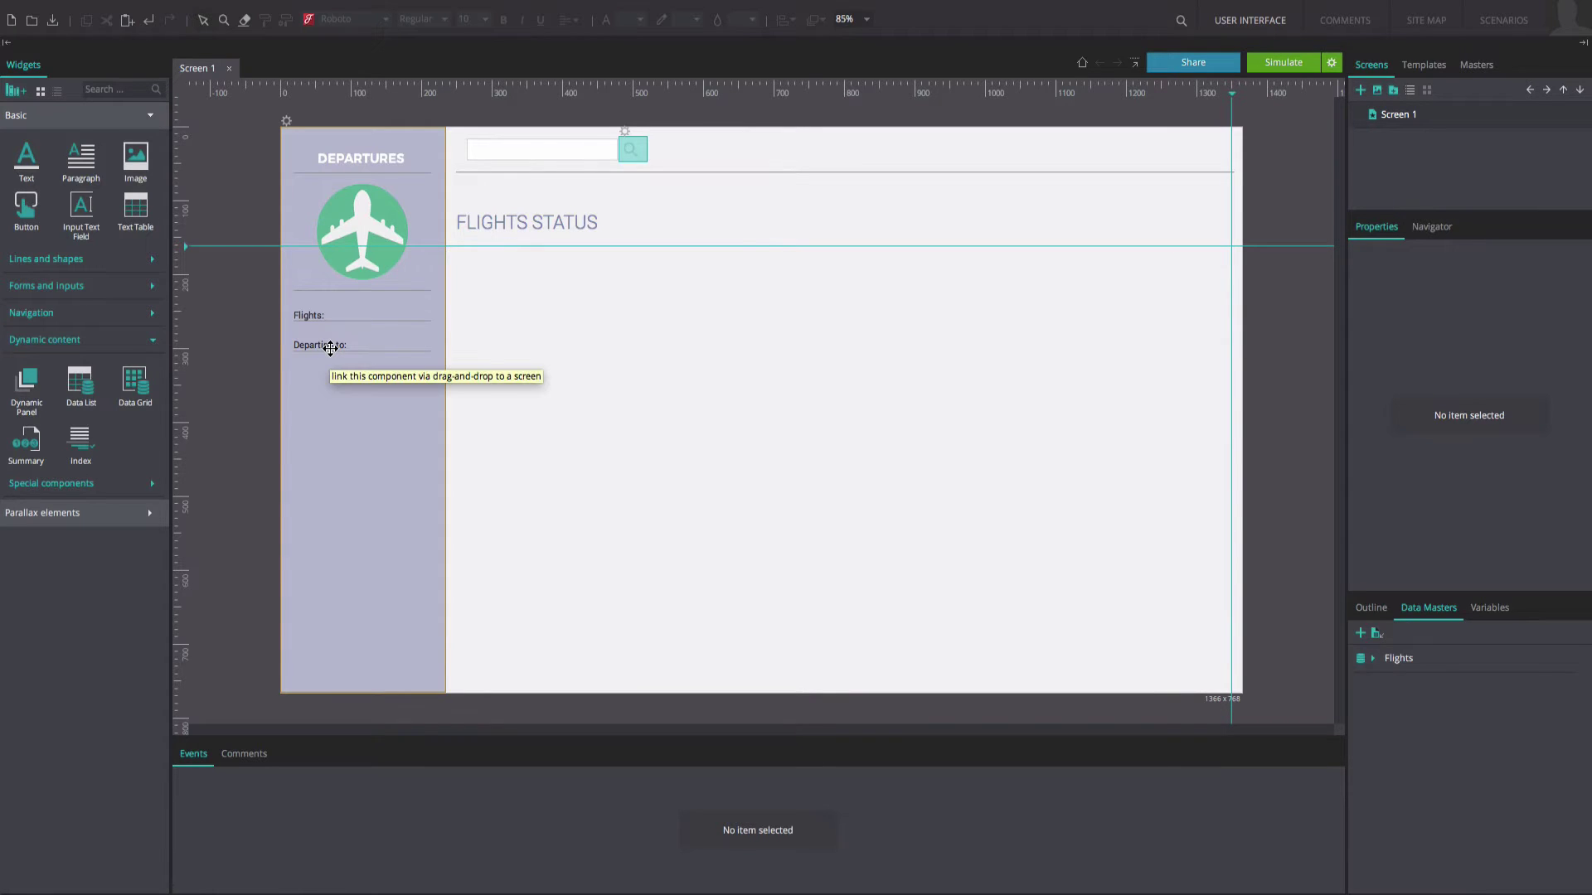
# Create a data list named 'flights' from the Flights data master with the Flight and Departing to fields
pyautogui.doubleClick(80, 383)
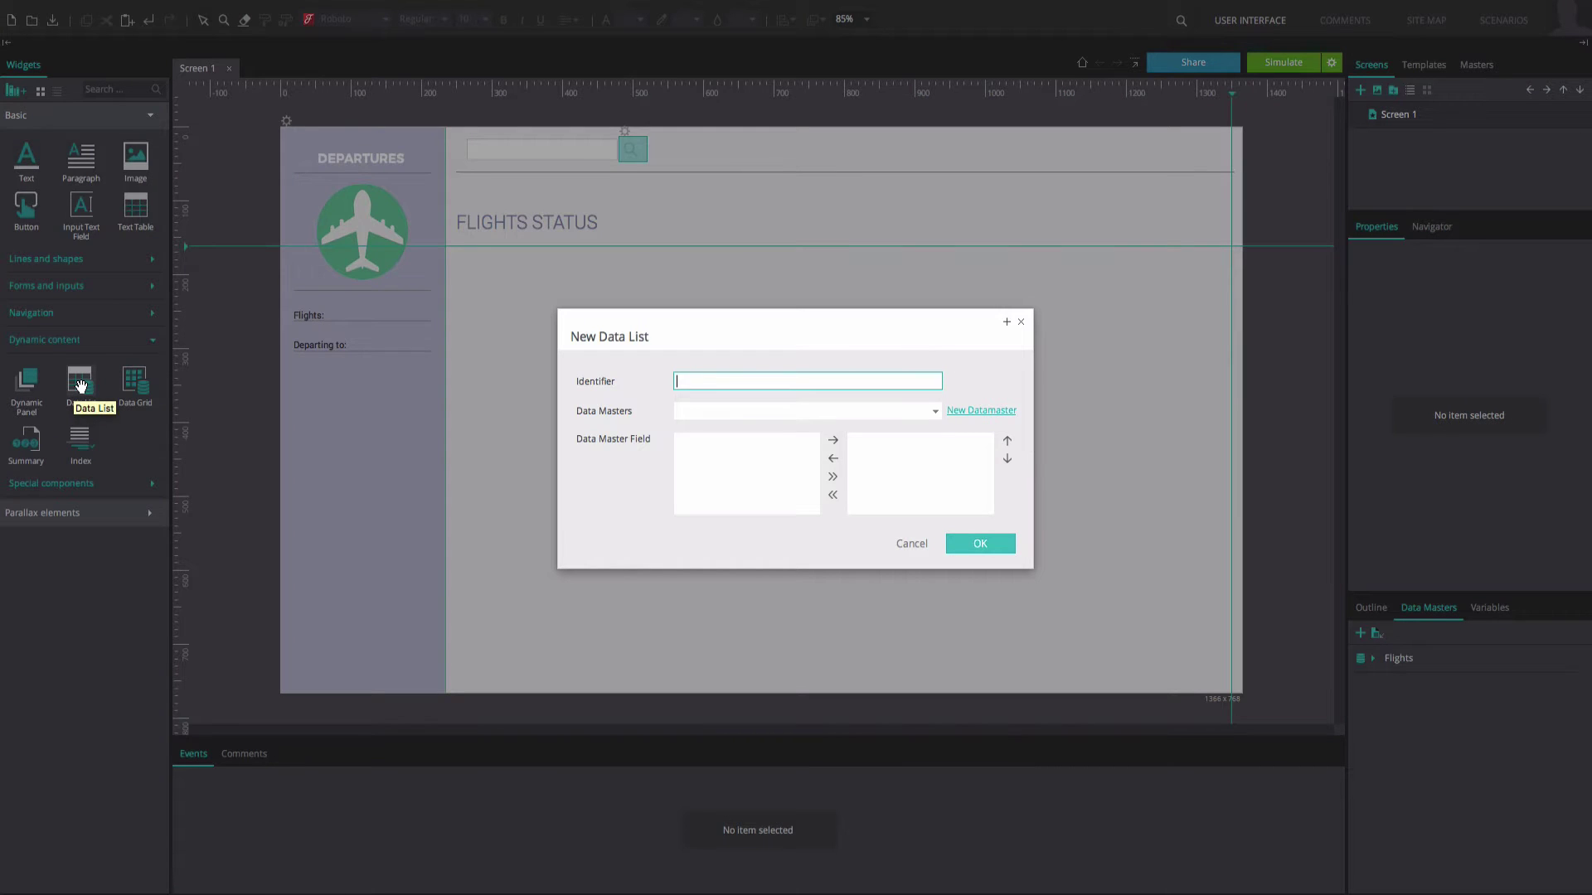
pyautogui.write('flights')
pyautogui.click(784, 413)
pyautogui.click(781, 424)
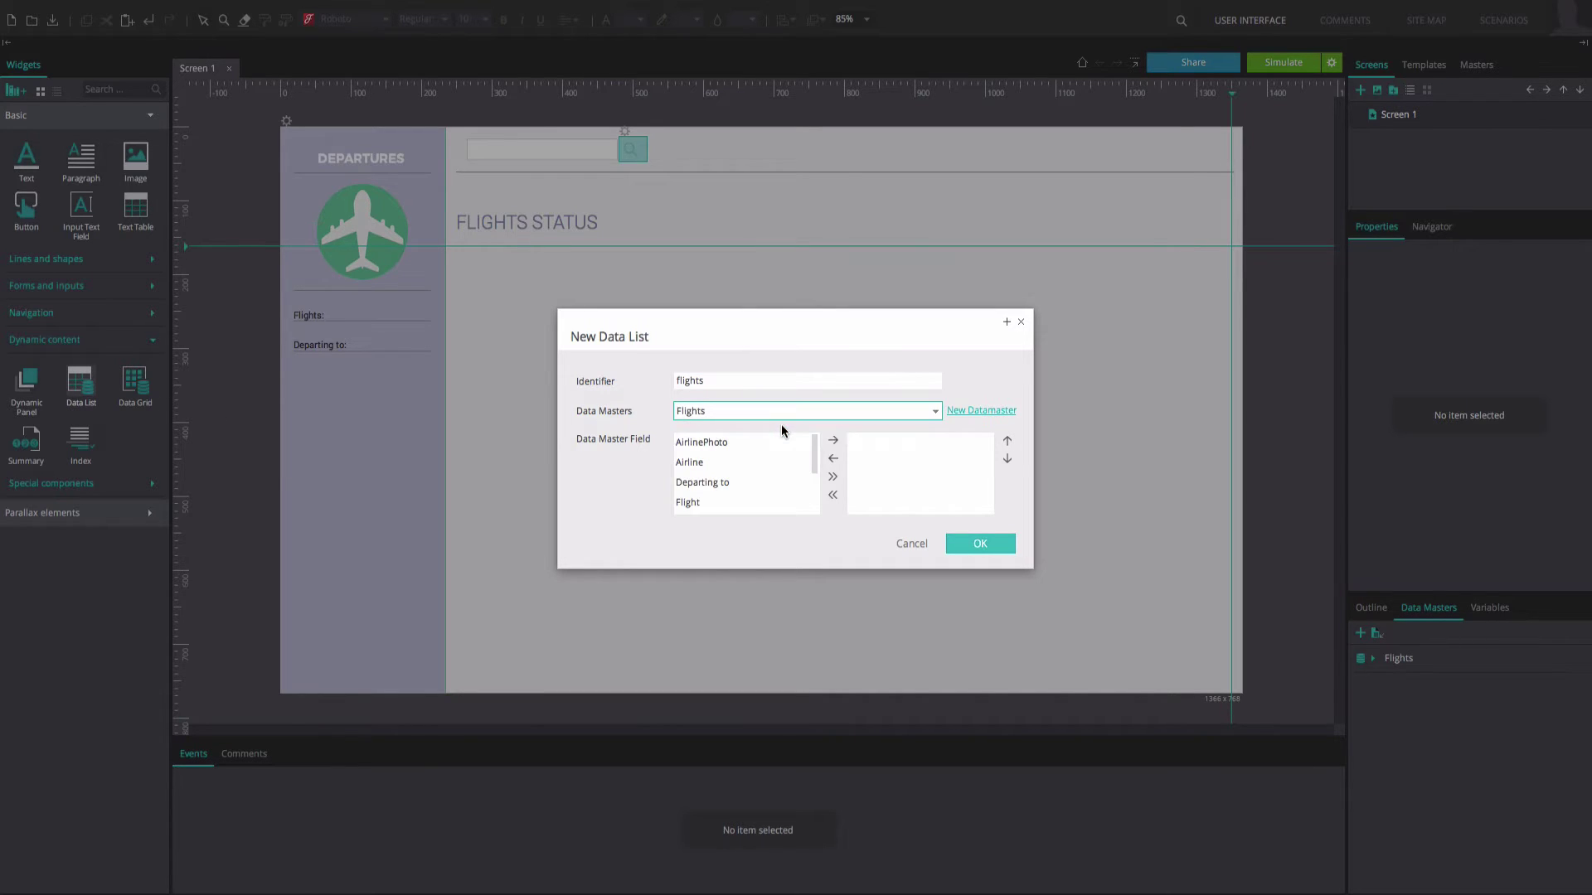
pyautogui.click(699, 502)
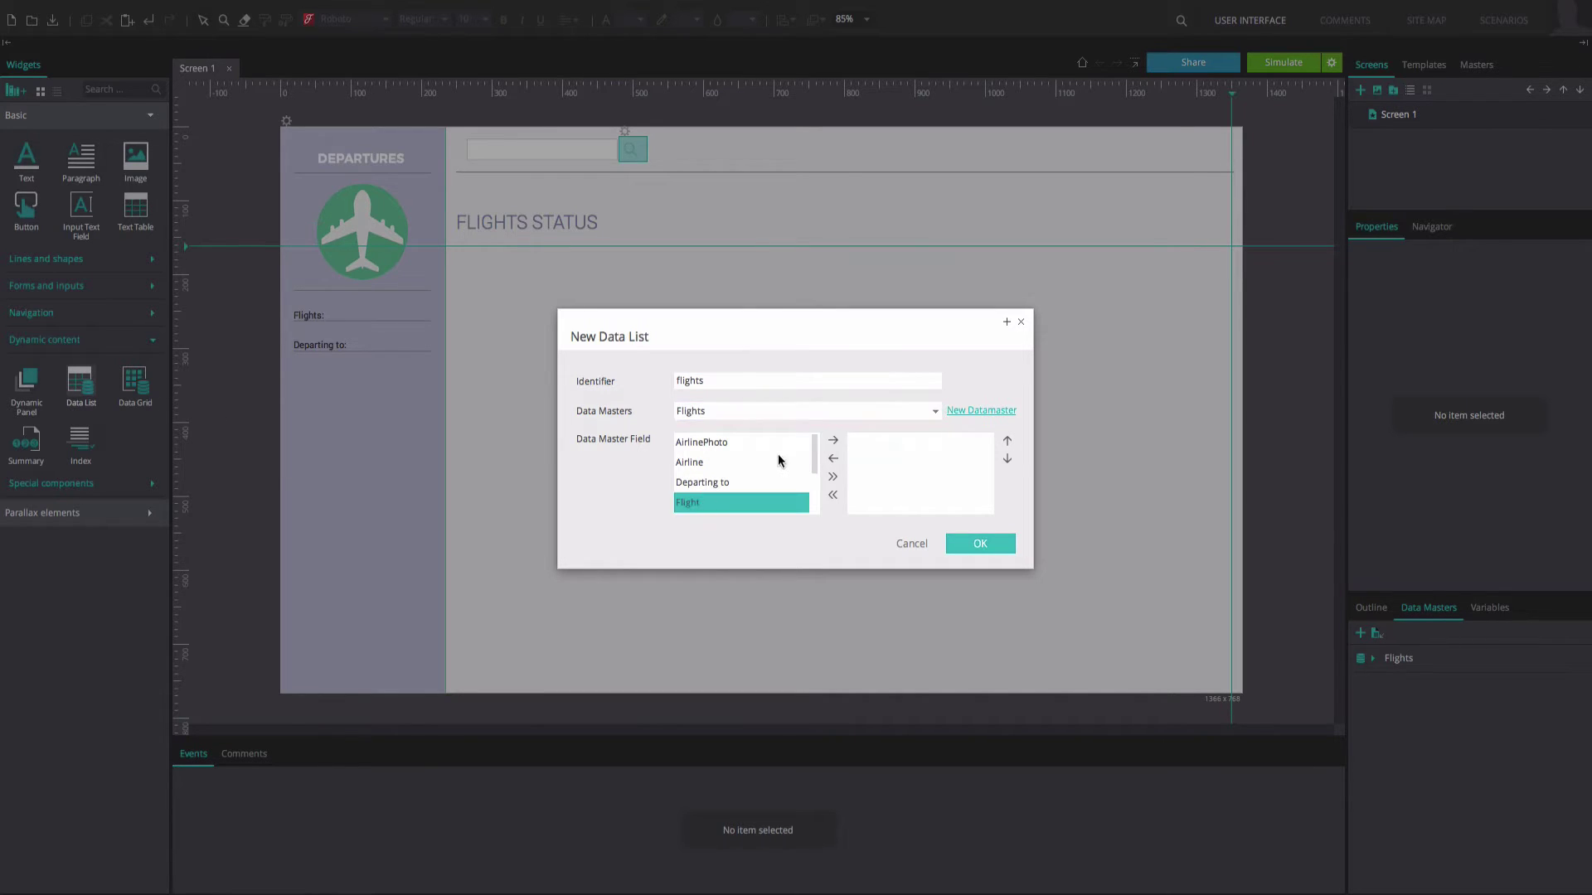
pyautogui.click(833, 440)
pyautogui.click(740, 485)
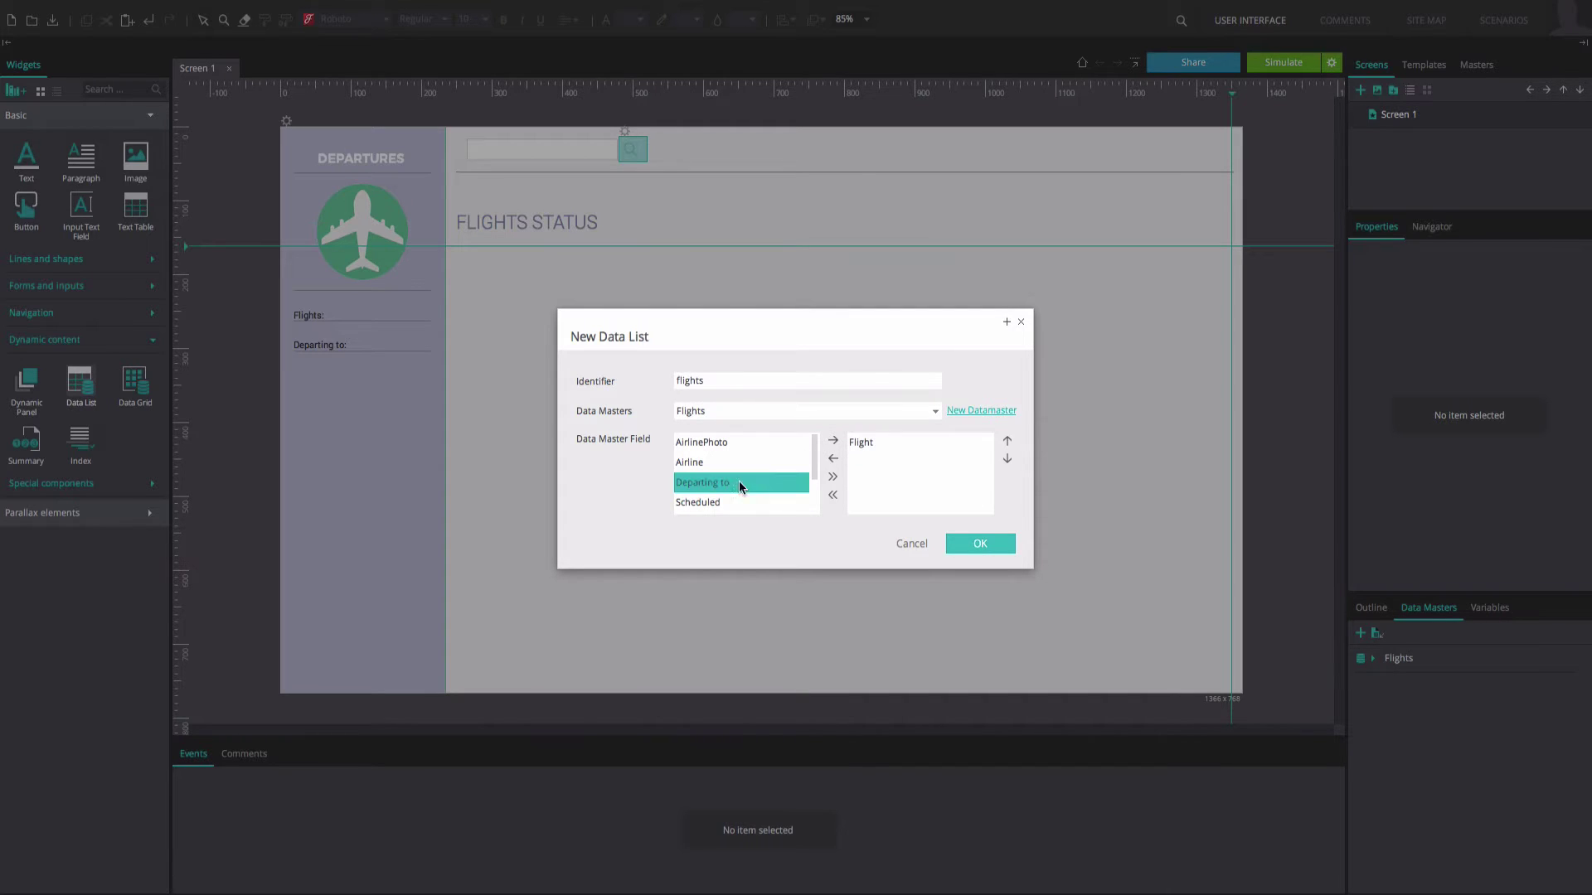
pyautogui.click(833, 440)
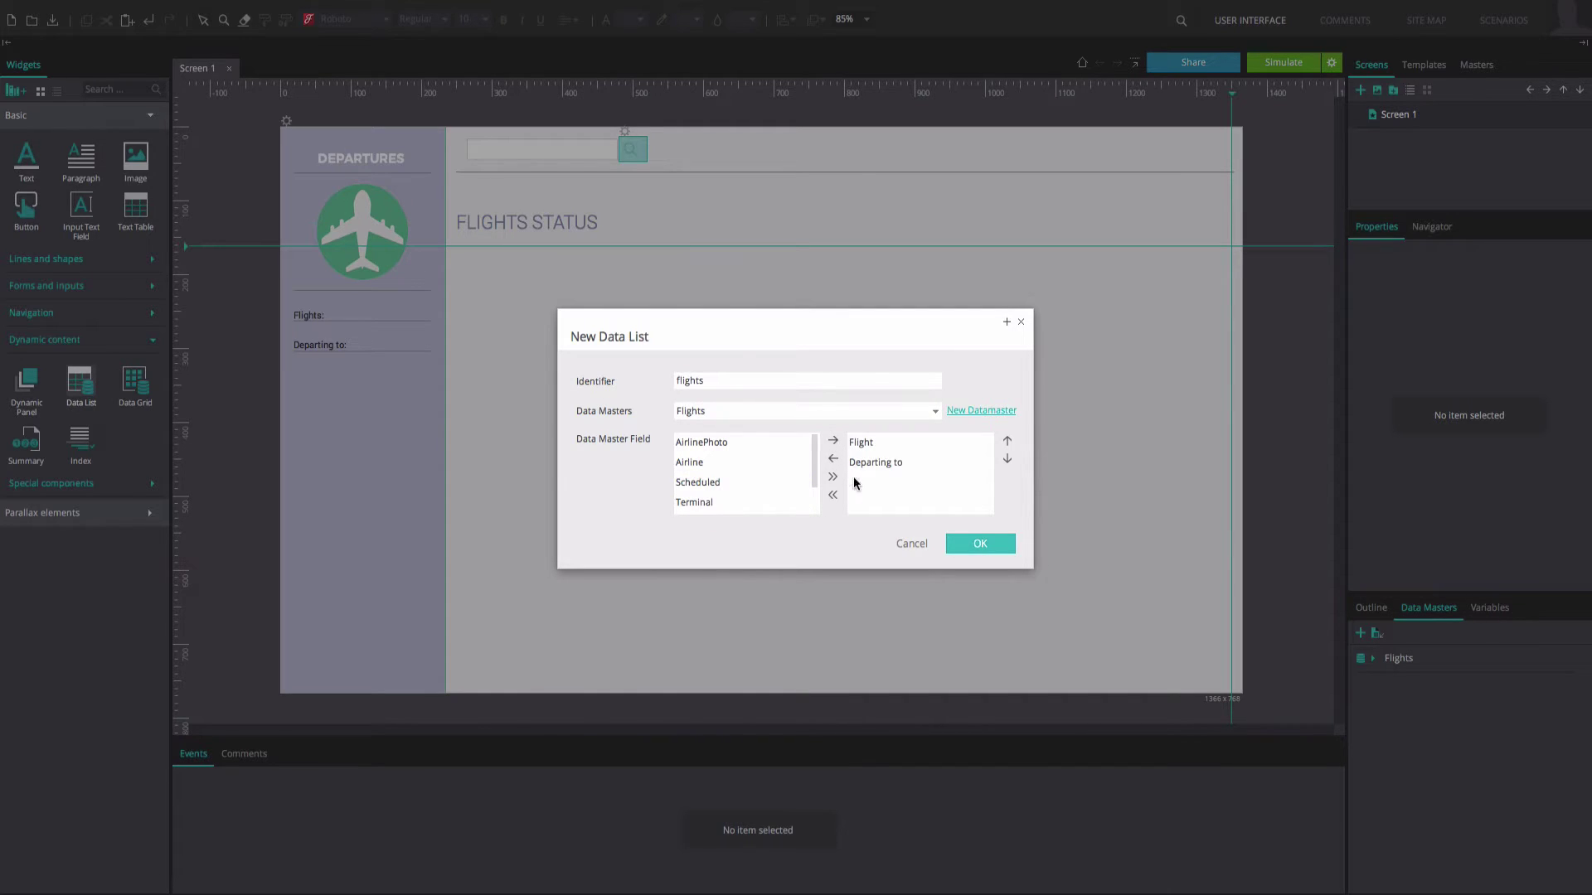
pyautogui.click(978, 544)
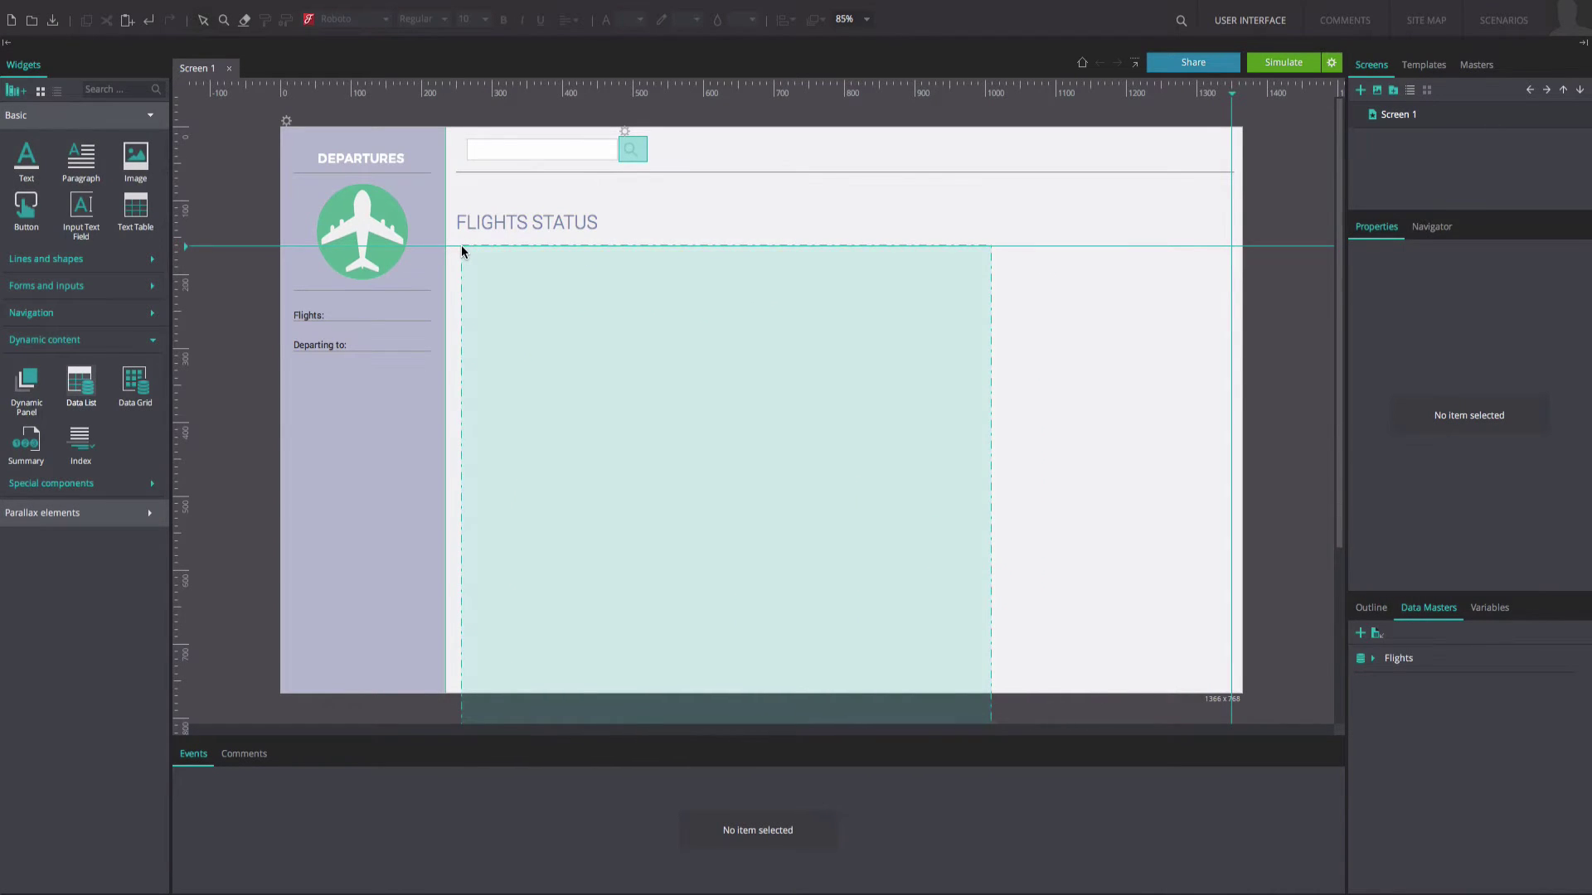
# Place the flights list under FLIGHTS STATUS and add a new empty column as its first column
pyautogui.click(461, 245)
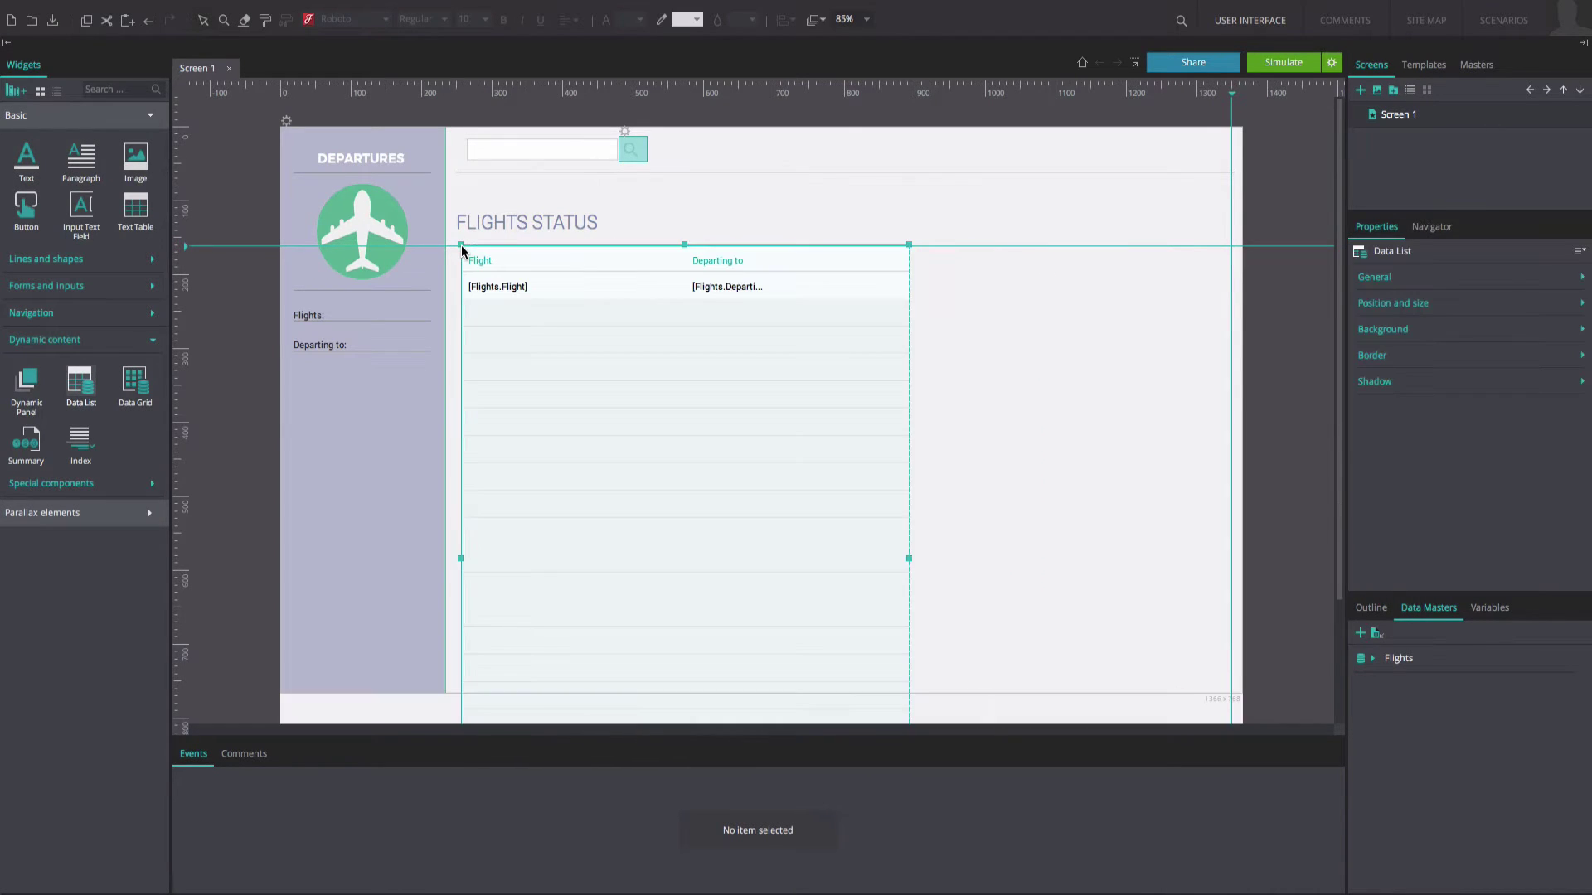
pyautogui.rightClick(804, 286)
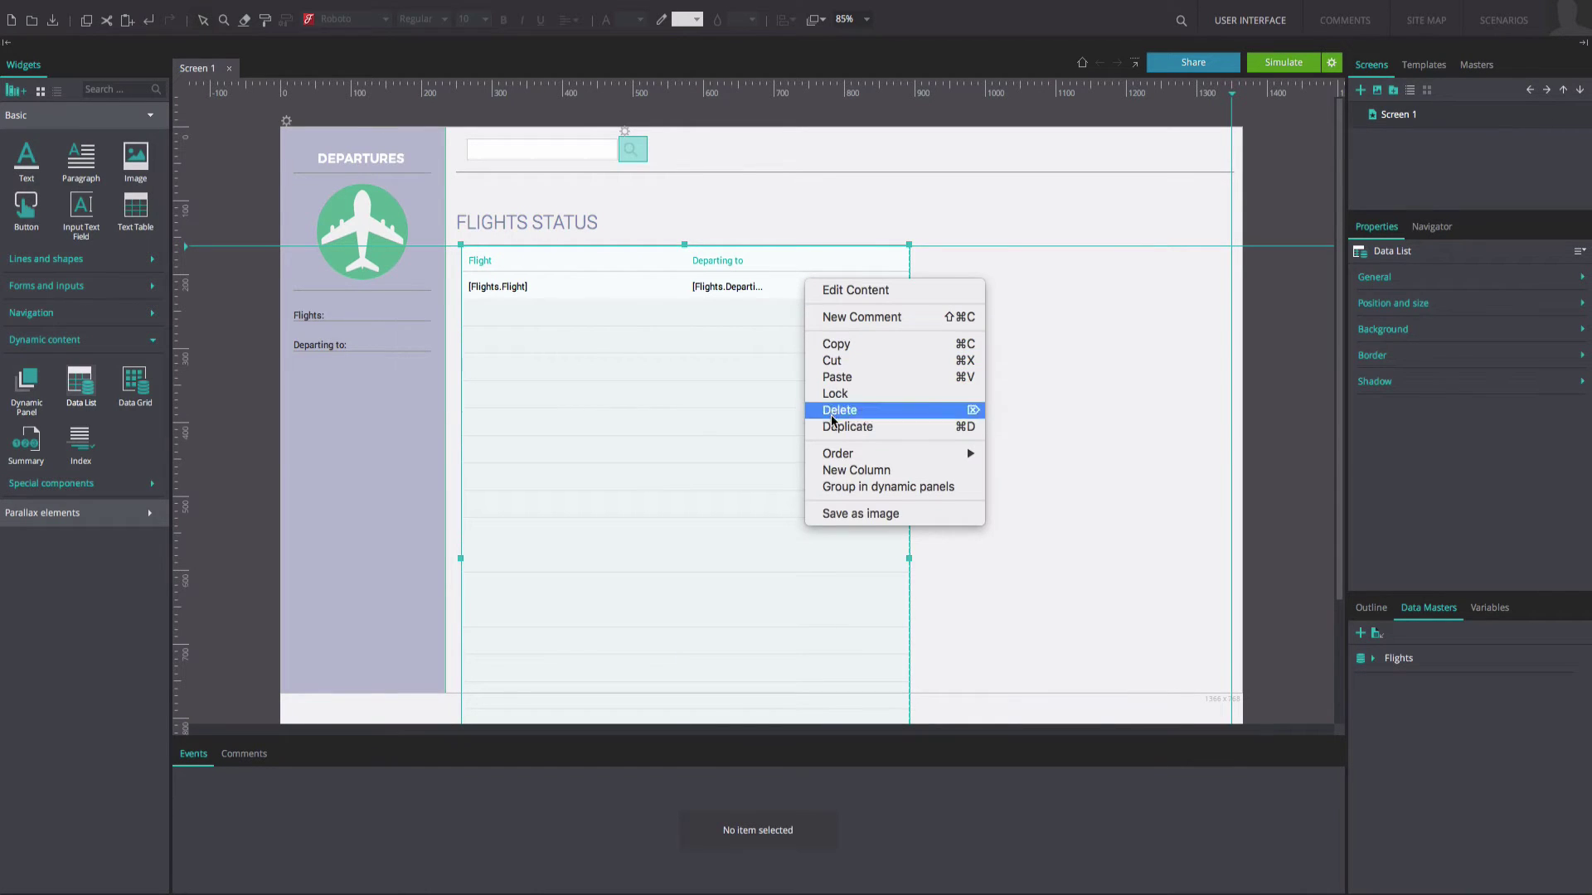
pyautogui.click(833, 473)
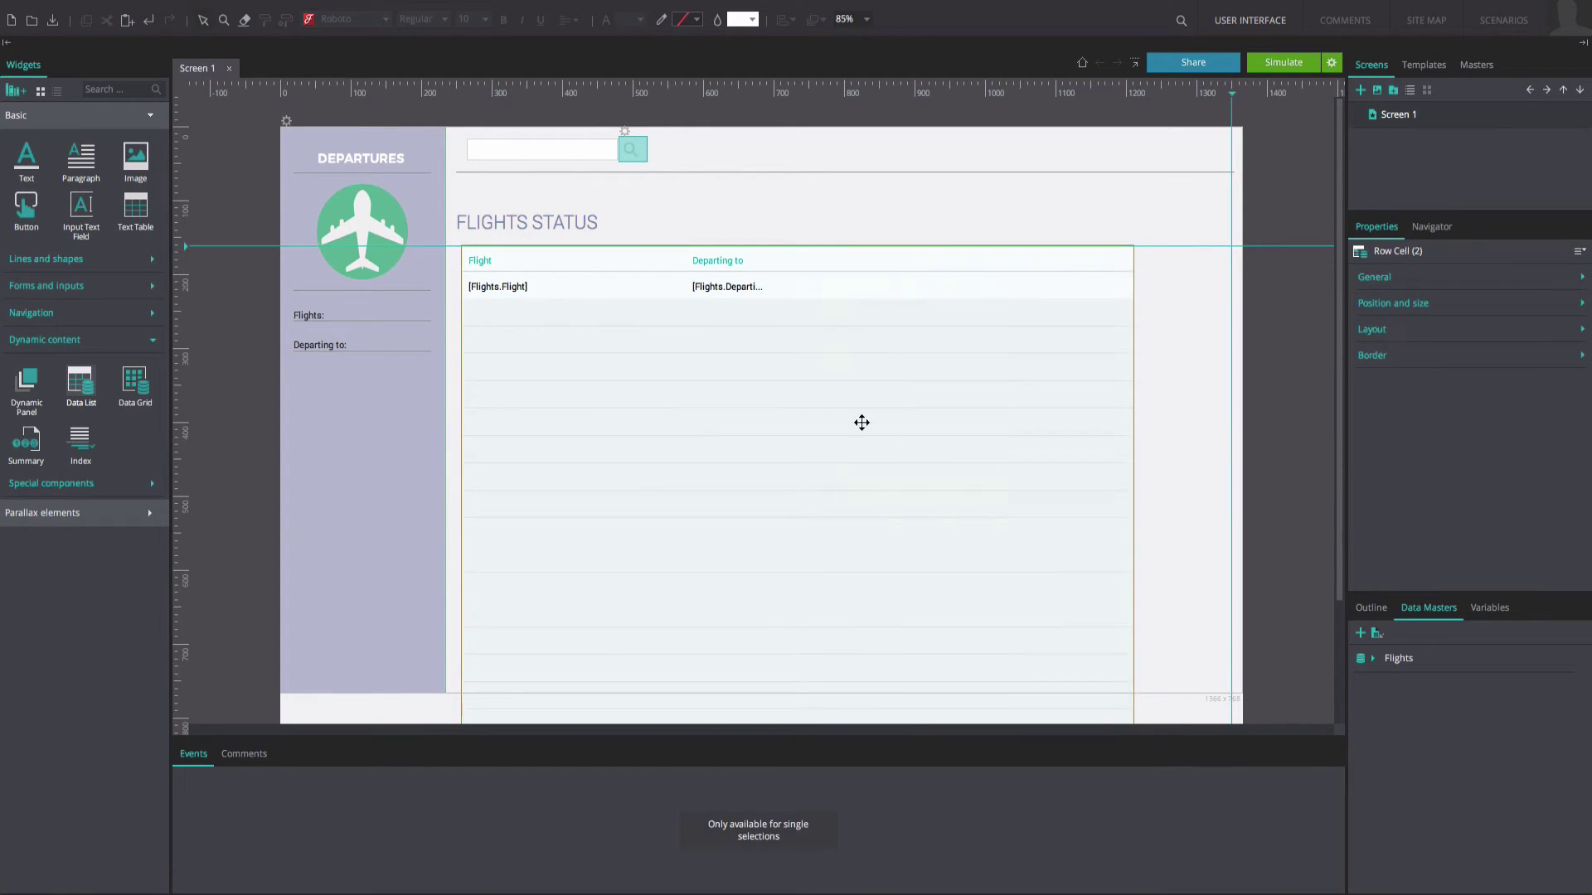
pyautogui.click(1001, 269)
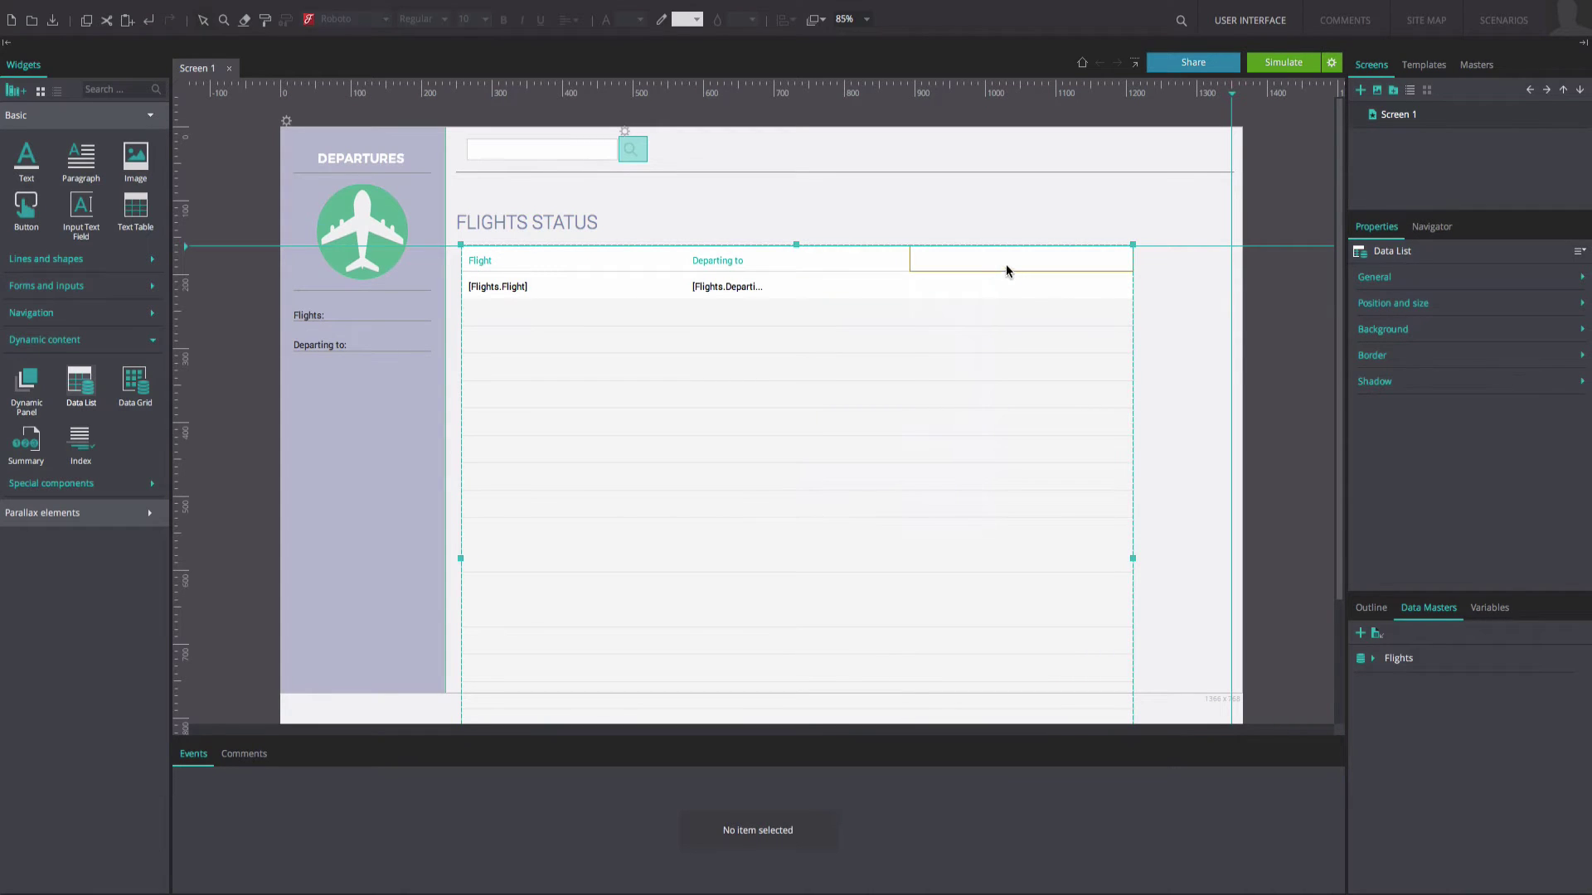
pyautogui.moveTo(1017, 239); pyautogui.dragTo(526, 227)
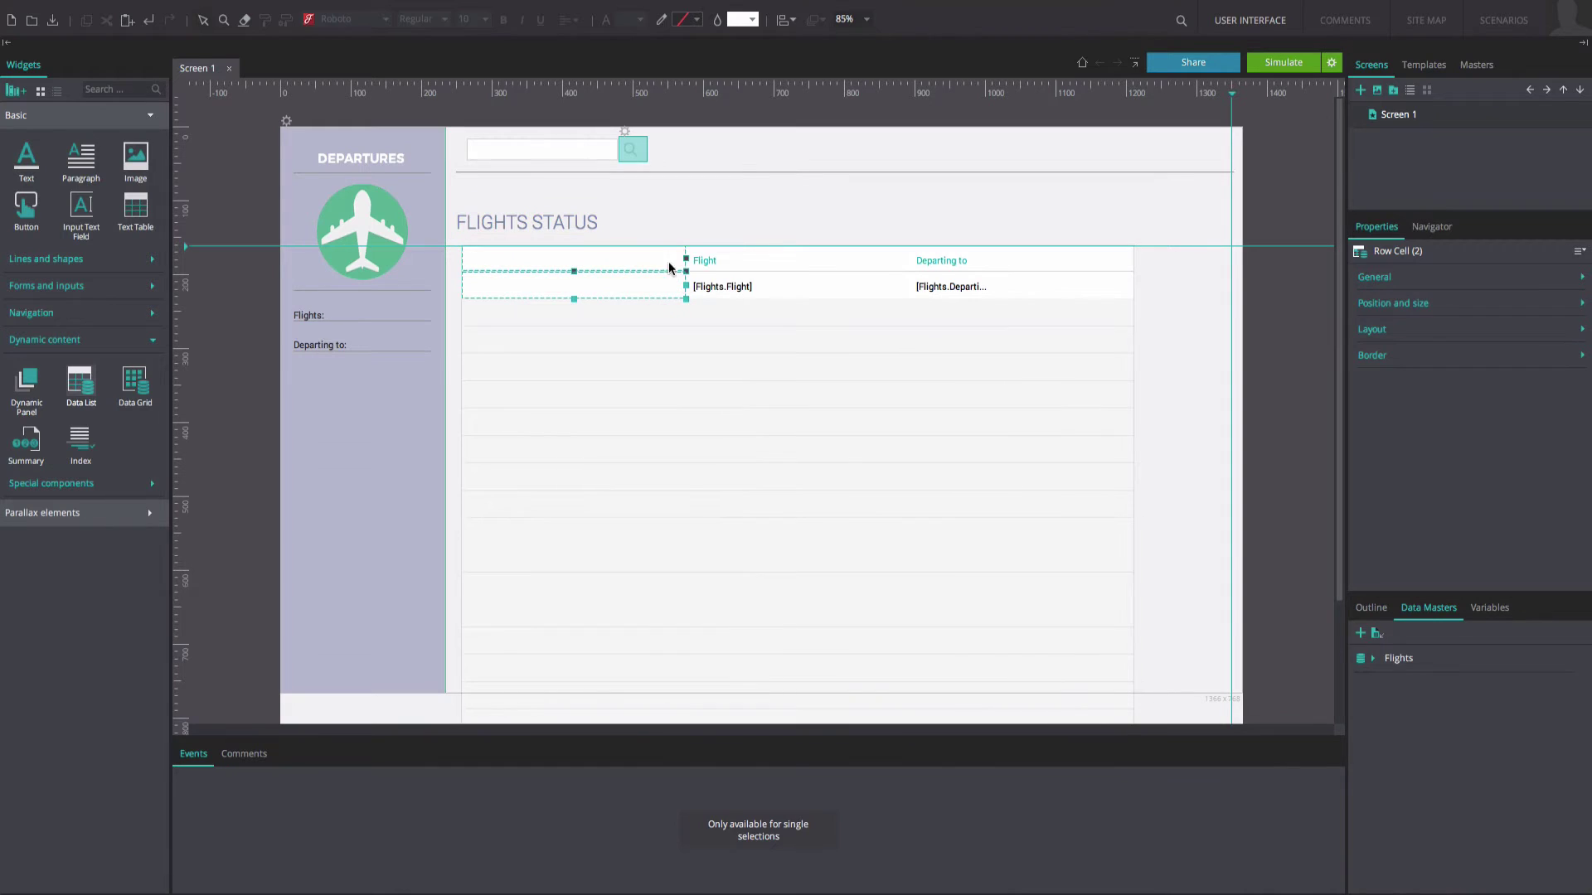
pyautogui.moveTo(684, 267); pyautogui.dragTo(512, 256)
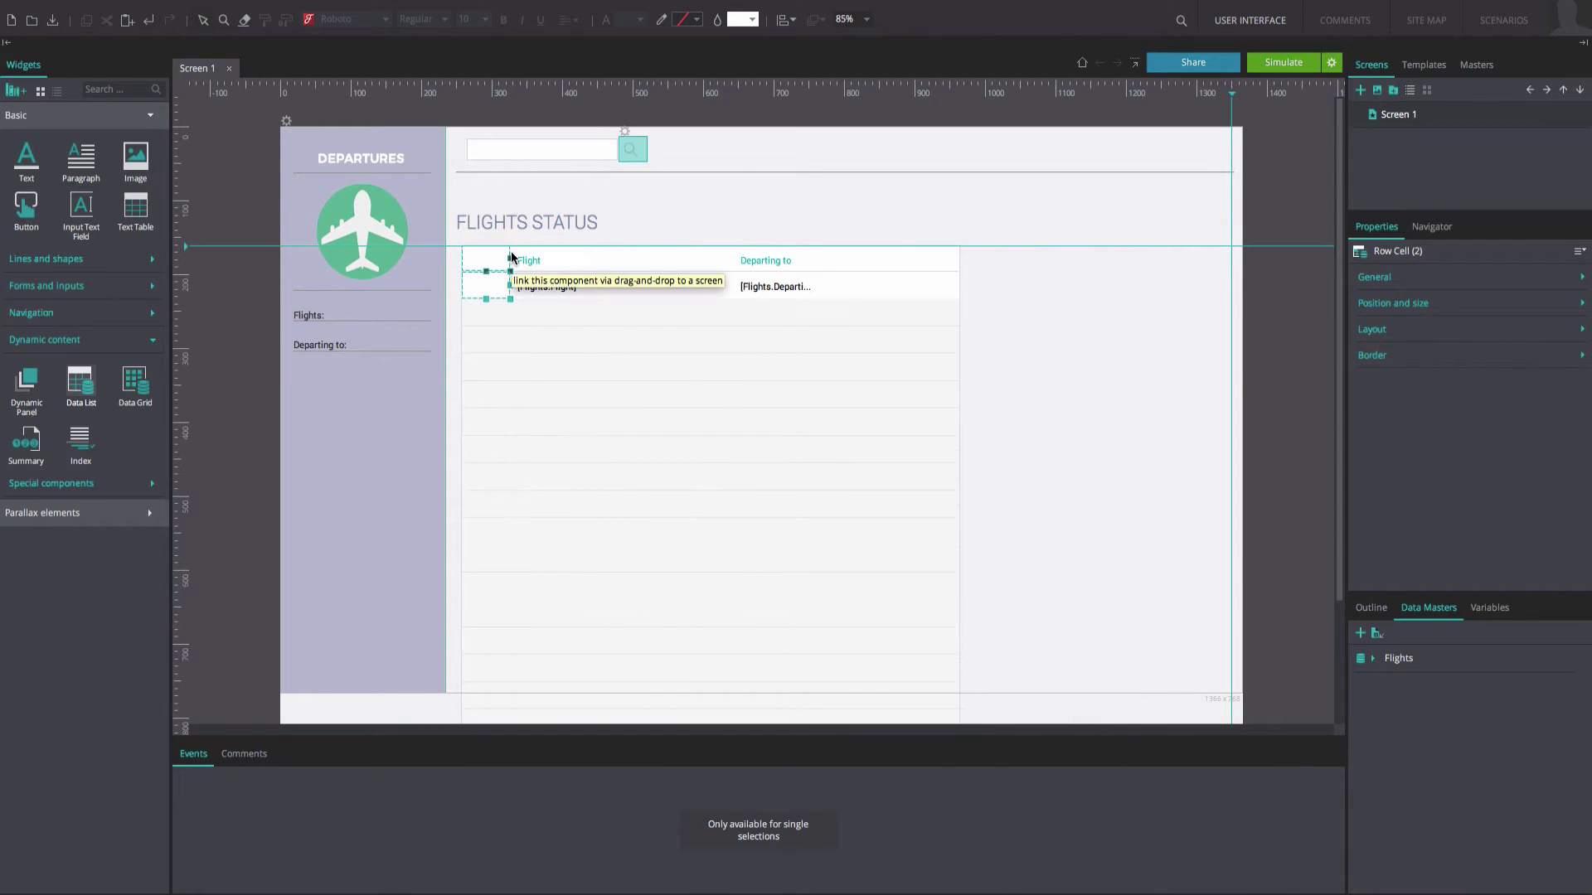
# Narrow the Flight and Departing to columns of the data list
pyautogui.click(619, 264)
pyautogui.moveTo(733, 259); pyautogui.dragTo(692, 259)
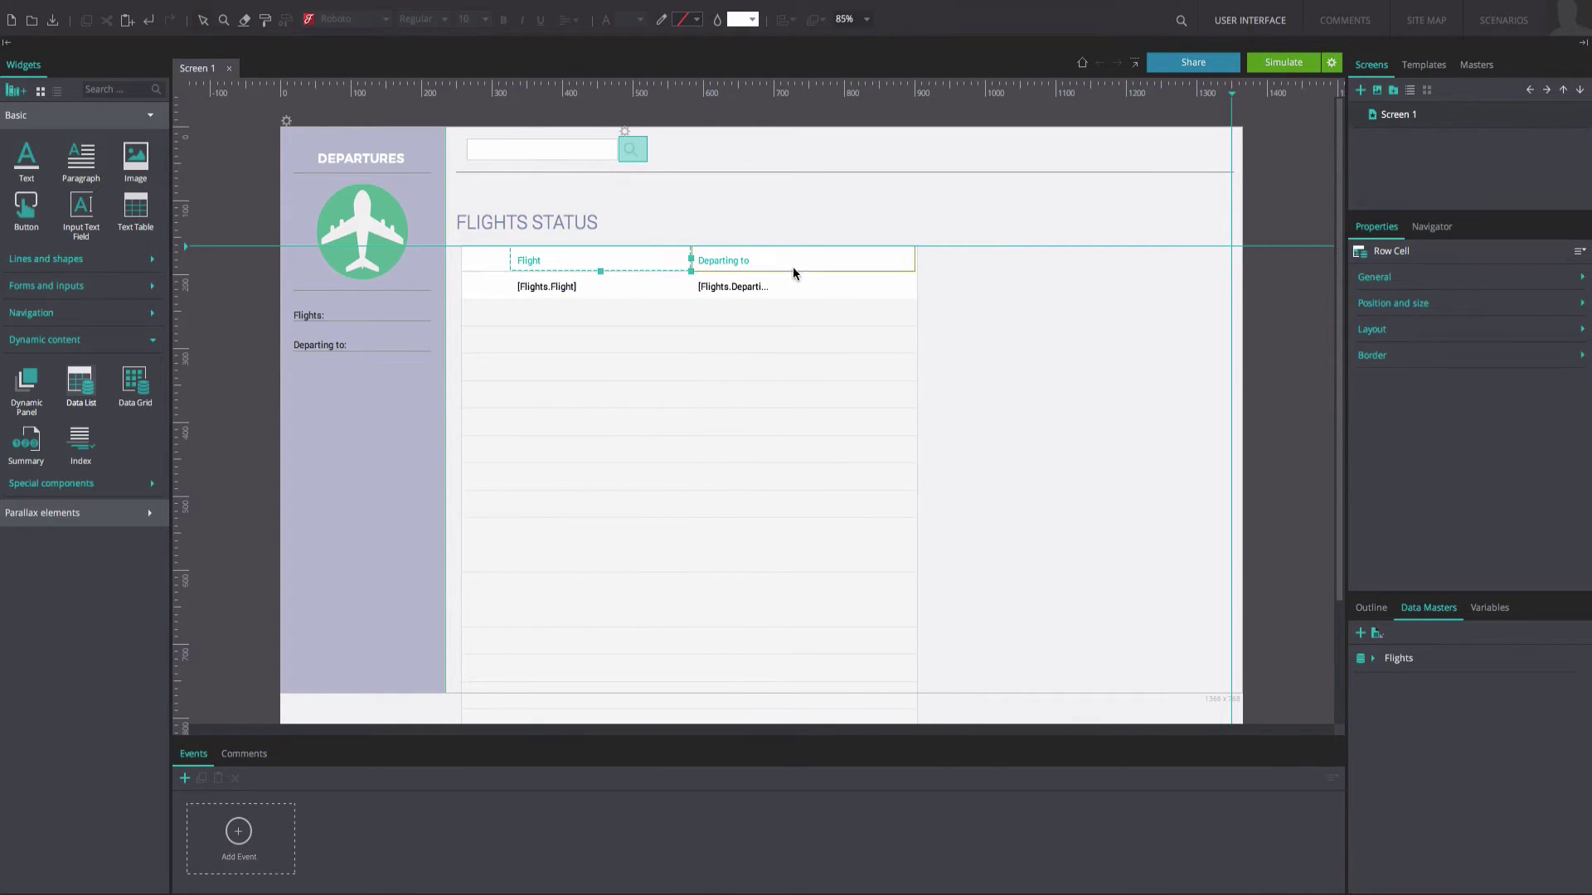
pyautogui.click(789, 266)
pyautogui.moveTo(915, 258); pyautogui.dragTo(865, 258)
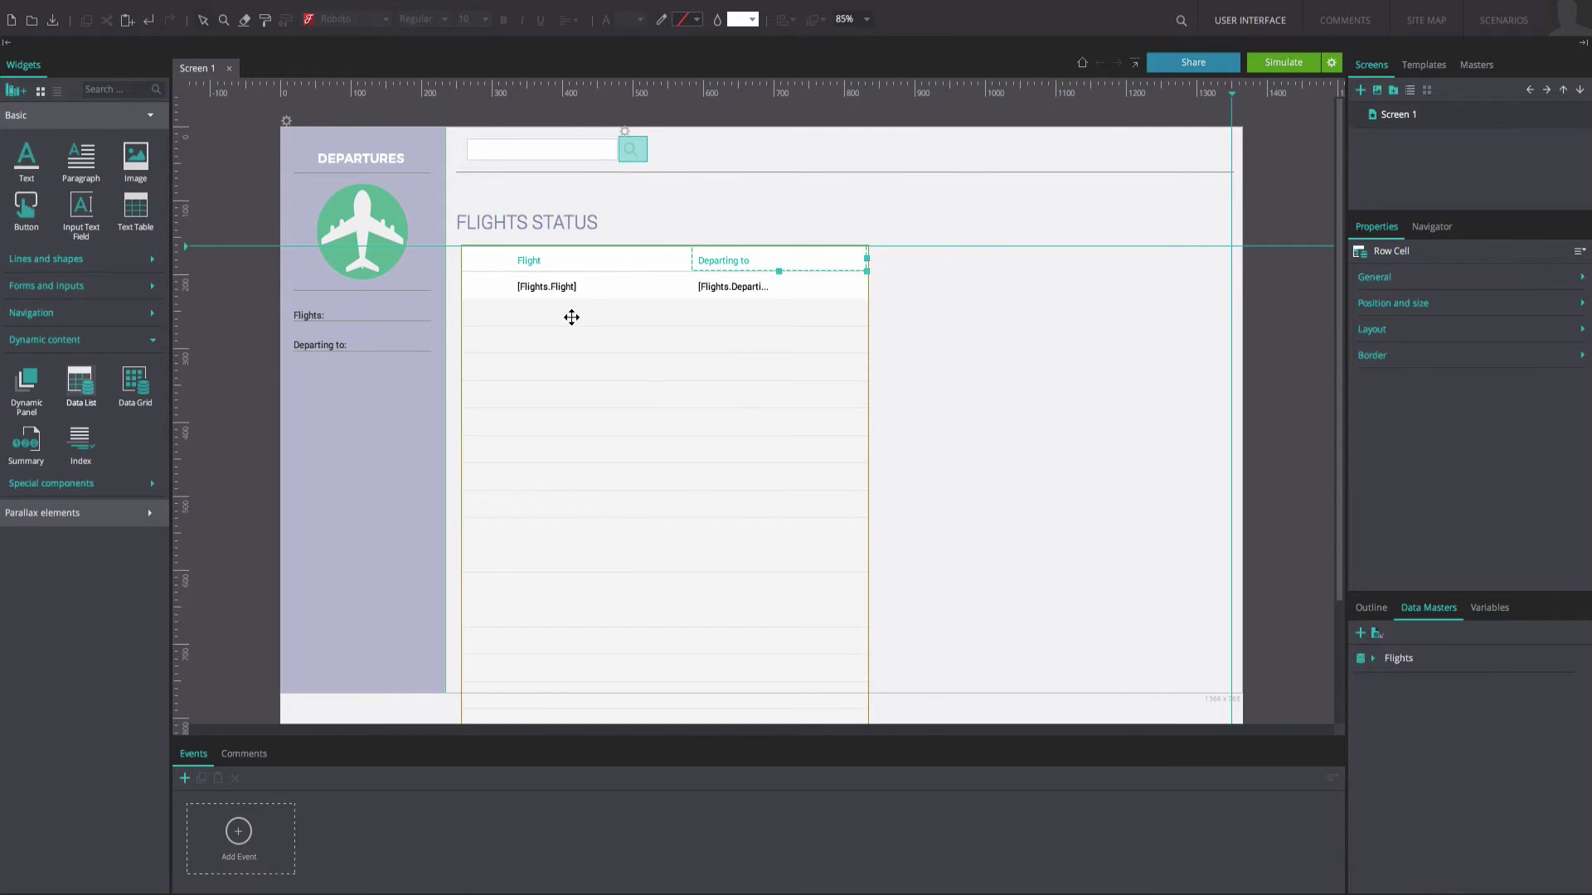
pyautogui.click(152, 338)
# Put a radio button in the list's first column and narrow text fields beside Flights and Departing to
pyautogui.click(153, 286)
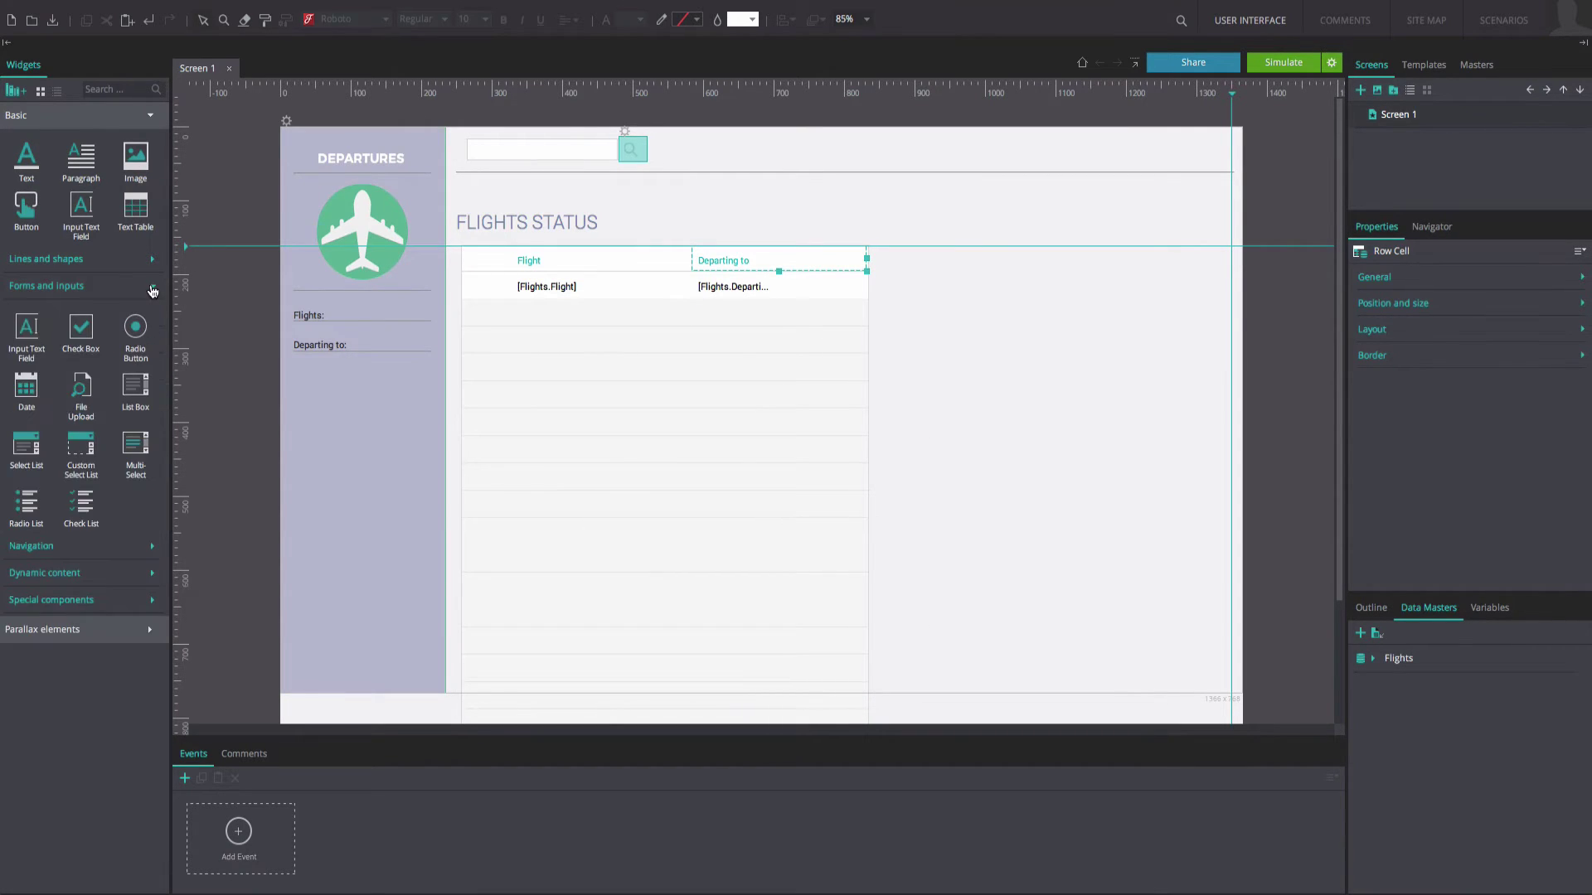
pyautogui.moveTo(141, 328); pyautogui.dragTo(484, 287)
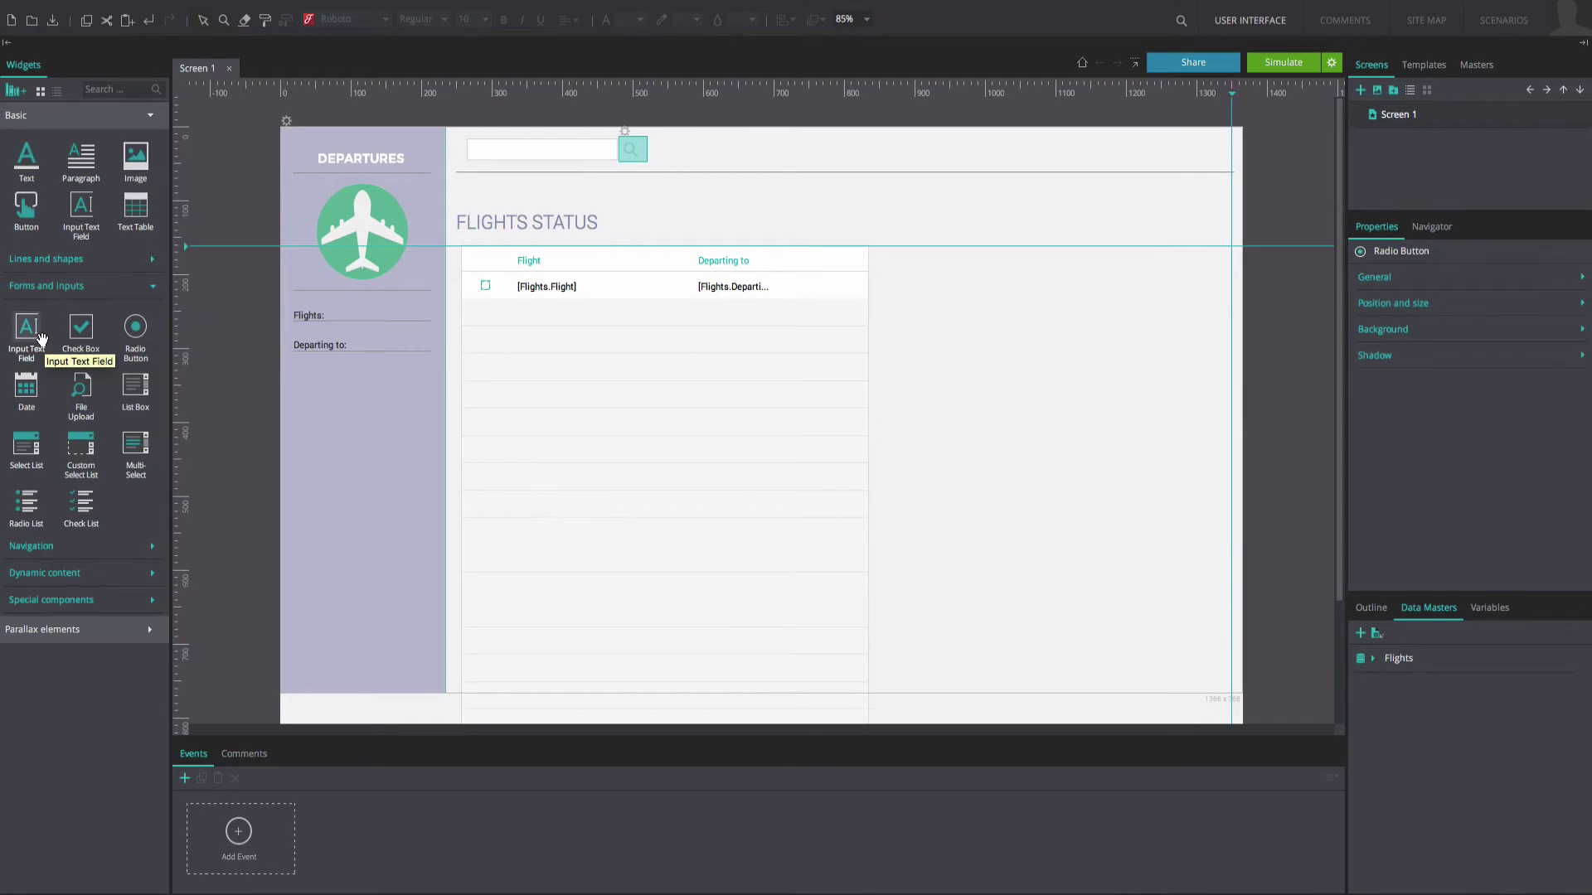
pyautogui.moveTo(41, 338); pyautogui.dragTo(347, 311)
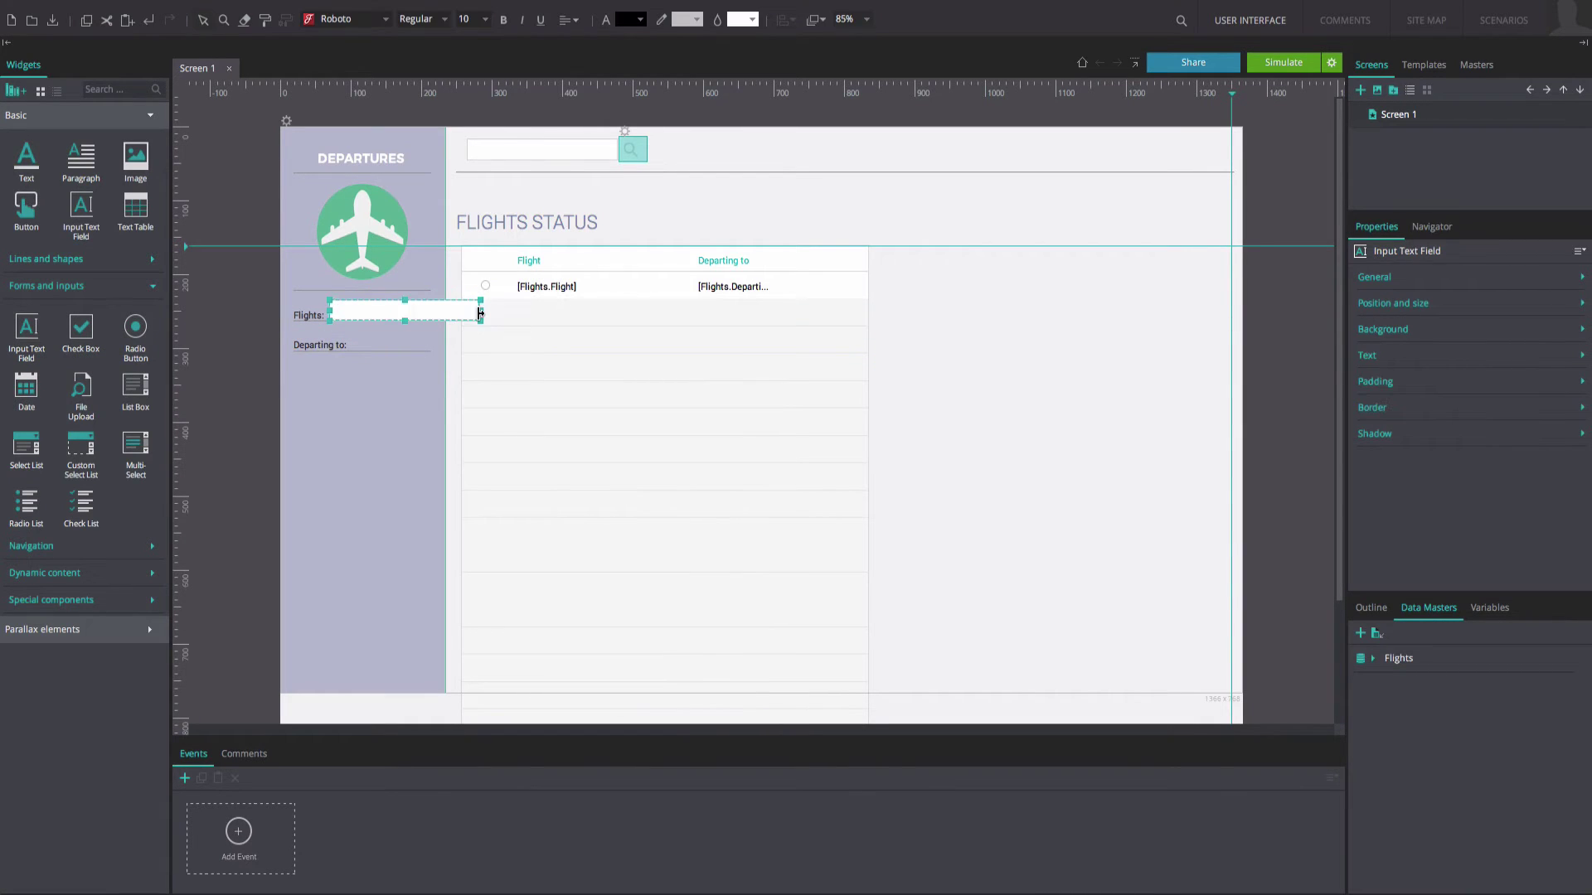
pyautogui.moveTo(479, 313); pyautogui.dragTo(431, 311)
pyautogui.moveTo(27, 331); pyautogui.dragTo(359, 335)
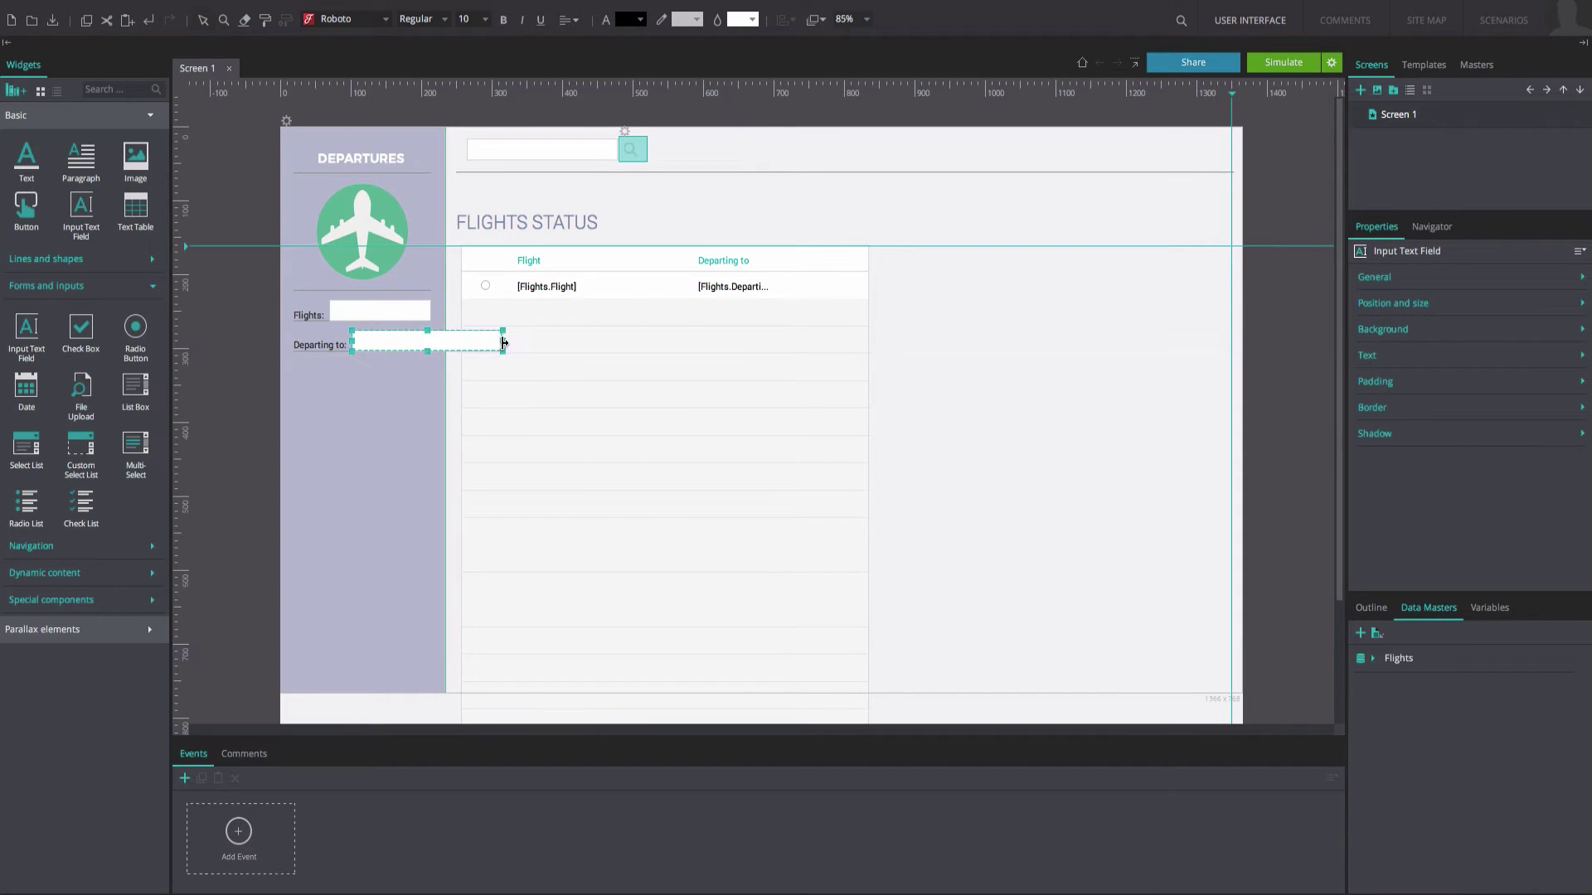
pyautogui.moveTo(504, 342); pyautogui.dragTo(431, 343)
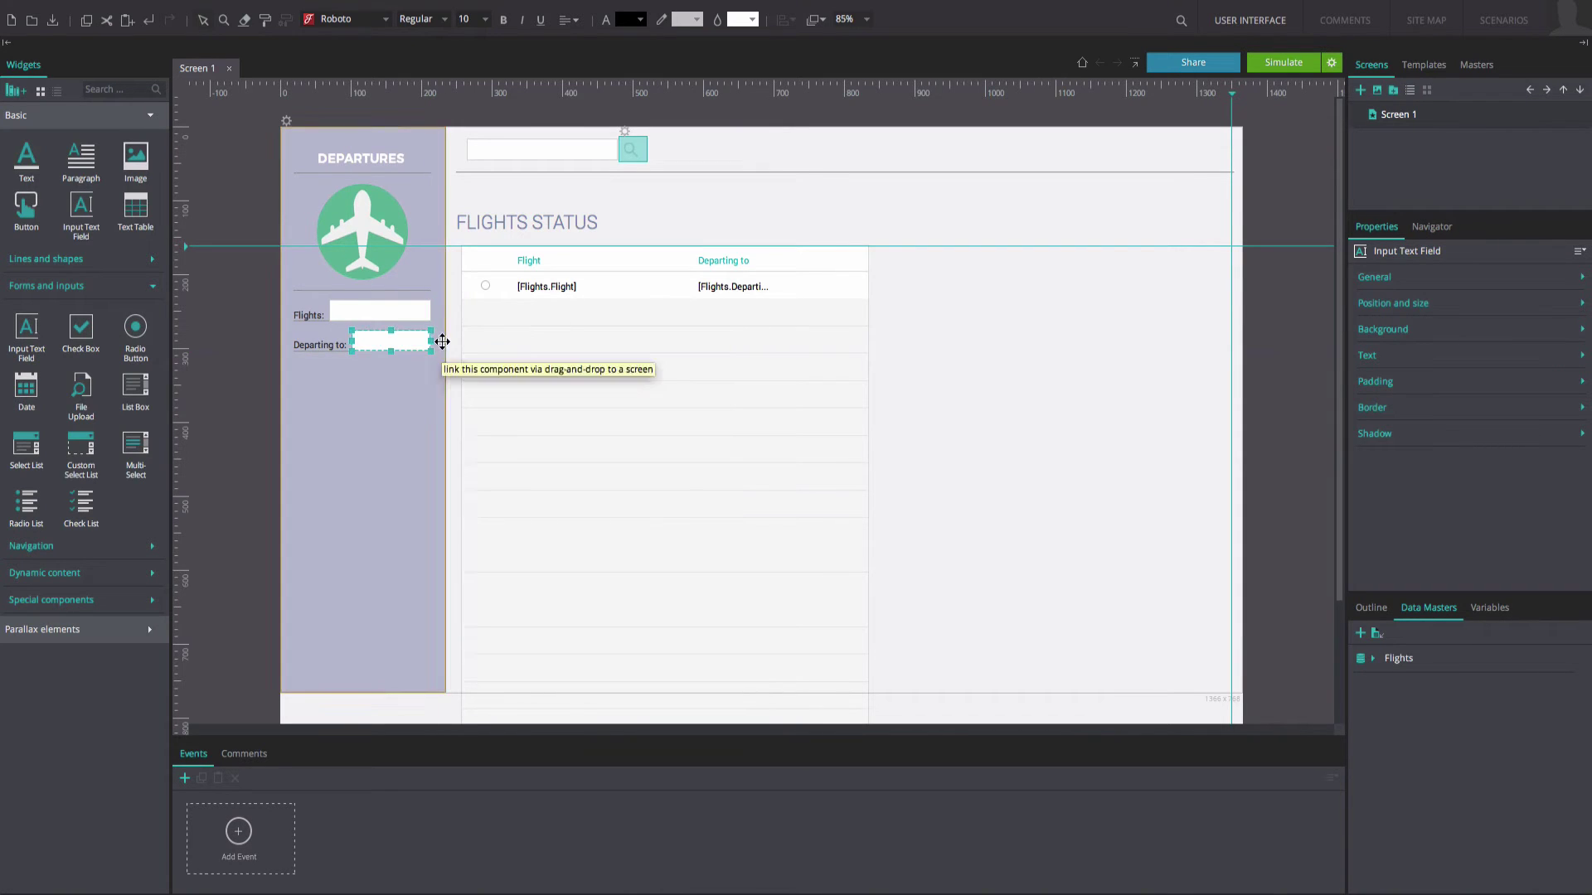
pyautogui.click(485, 287)
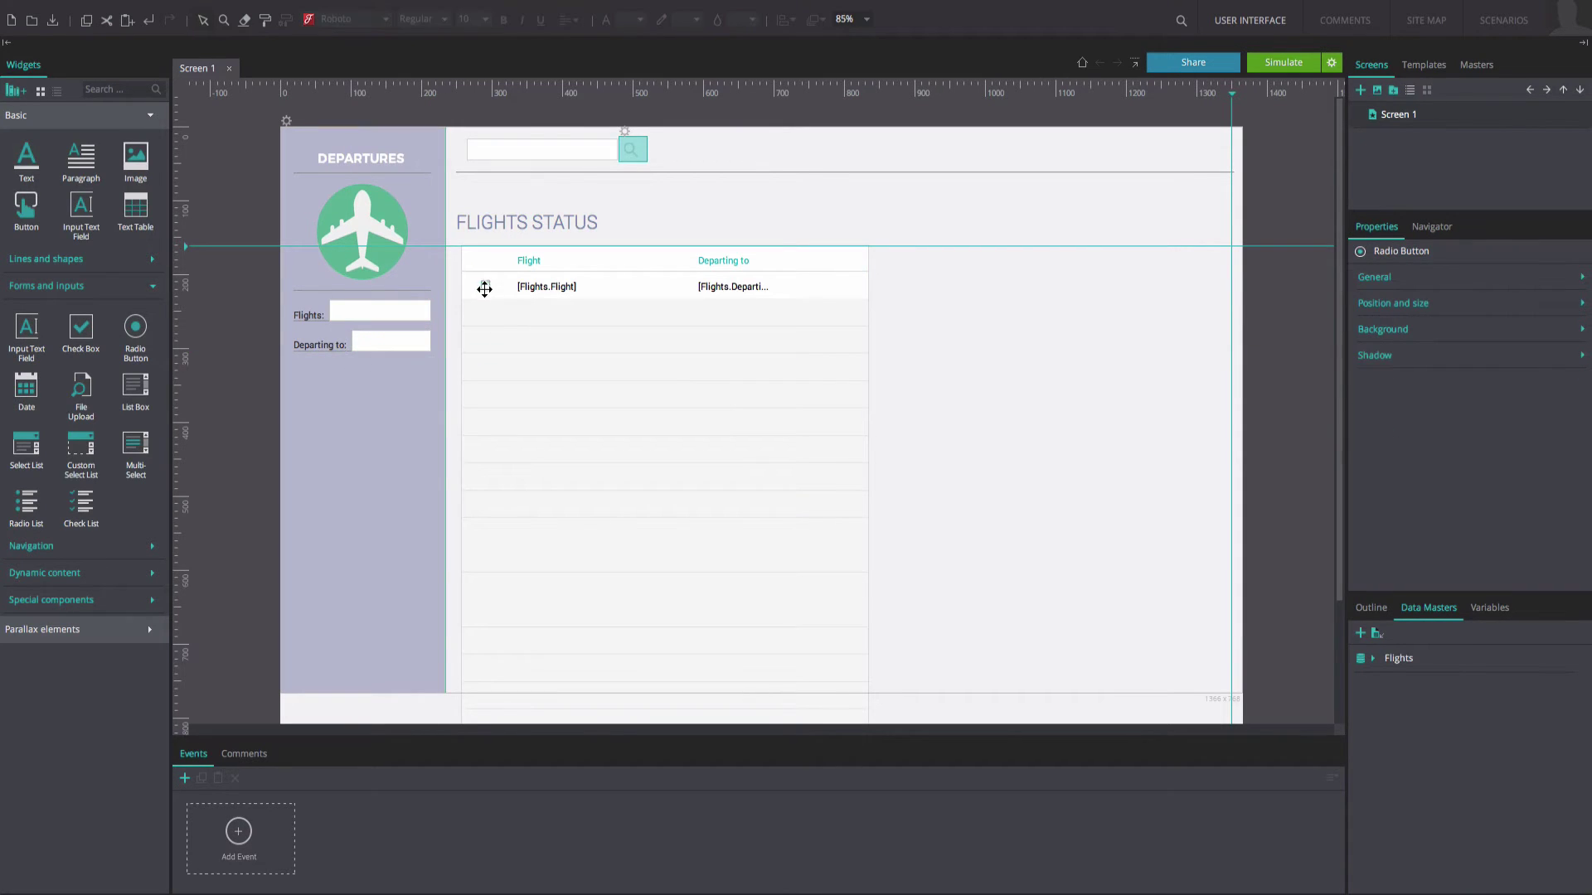
# Add an on-click Set Value event on the radio button targeting the Flights field with a calculated value
pyautogui.click(279, 832)
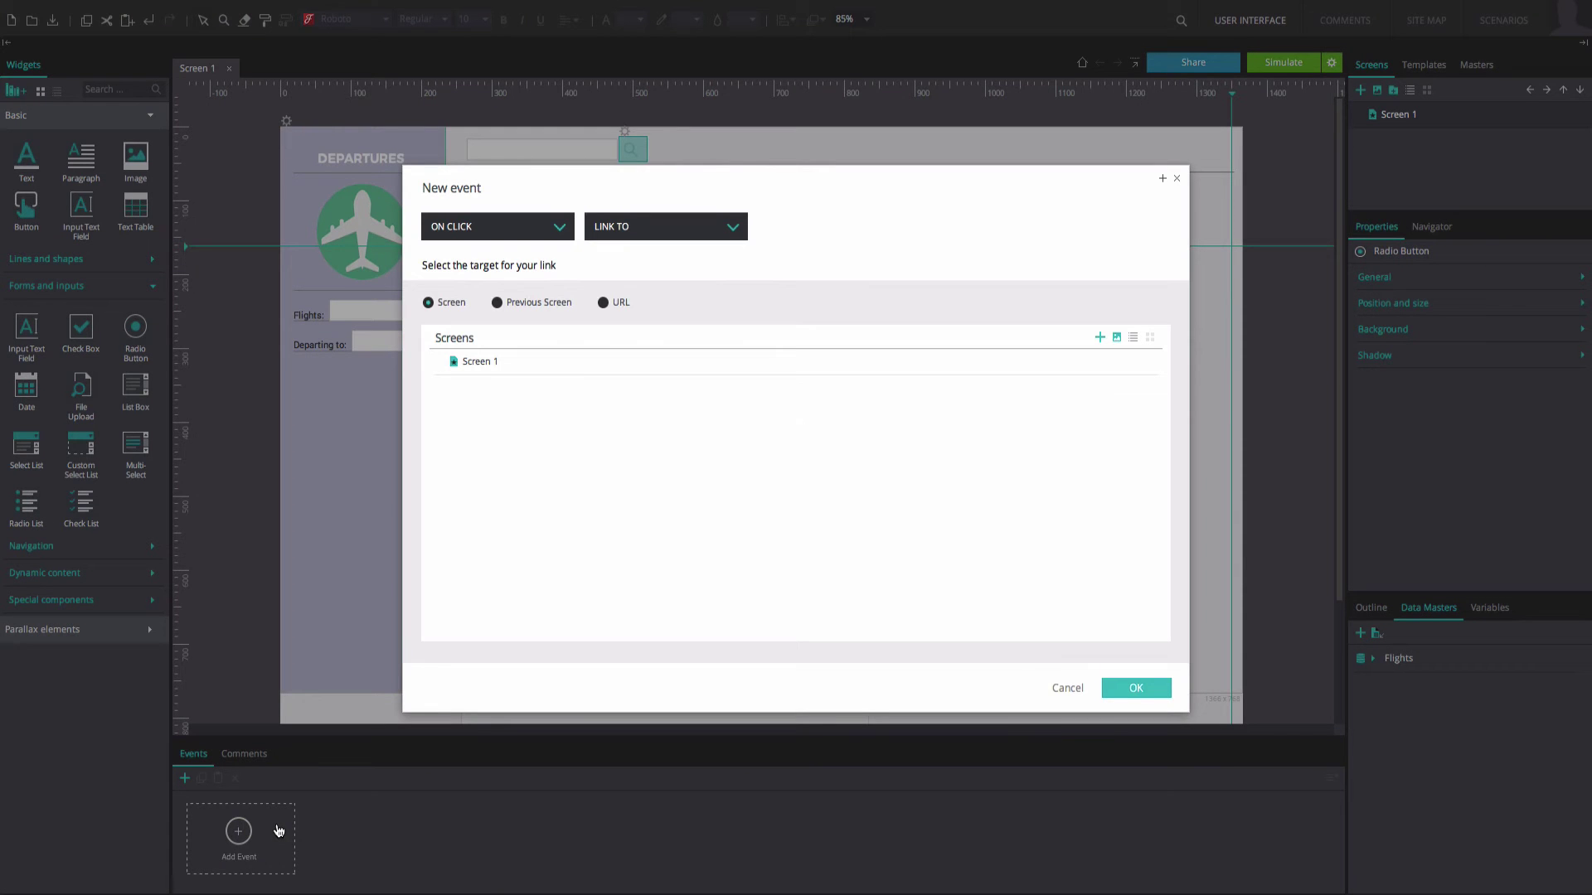
pyautogui.click(609, 228)
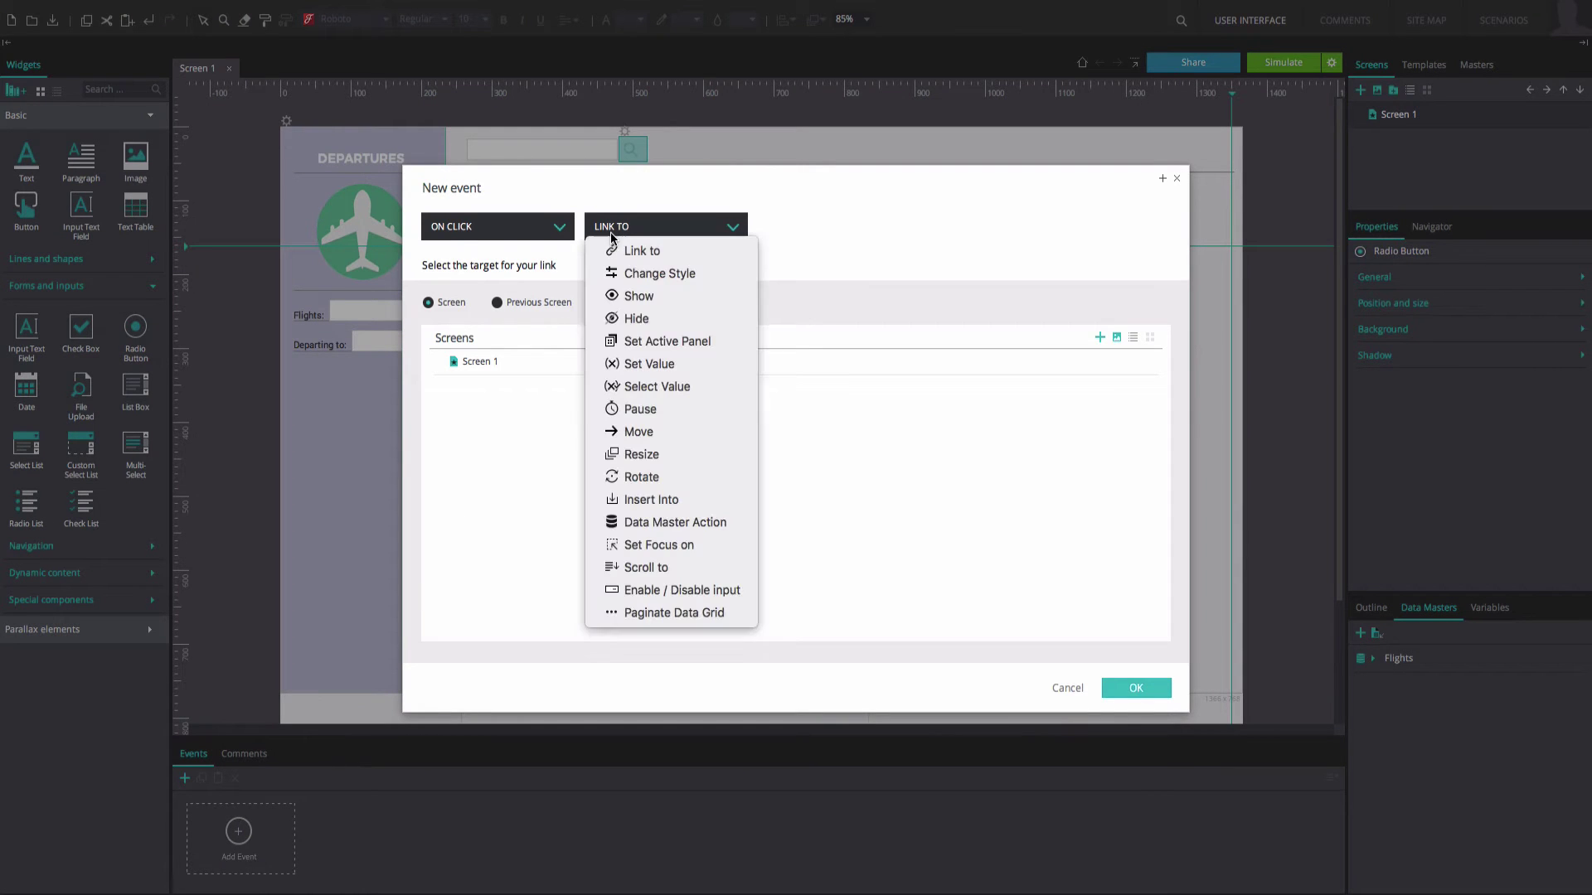
pyautogui.click(621, 365)
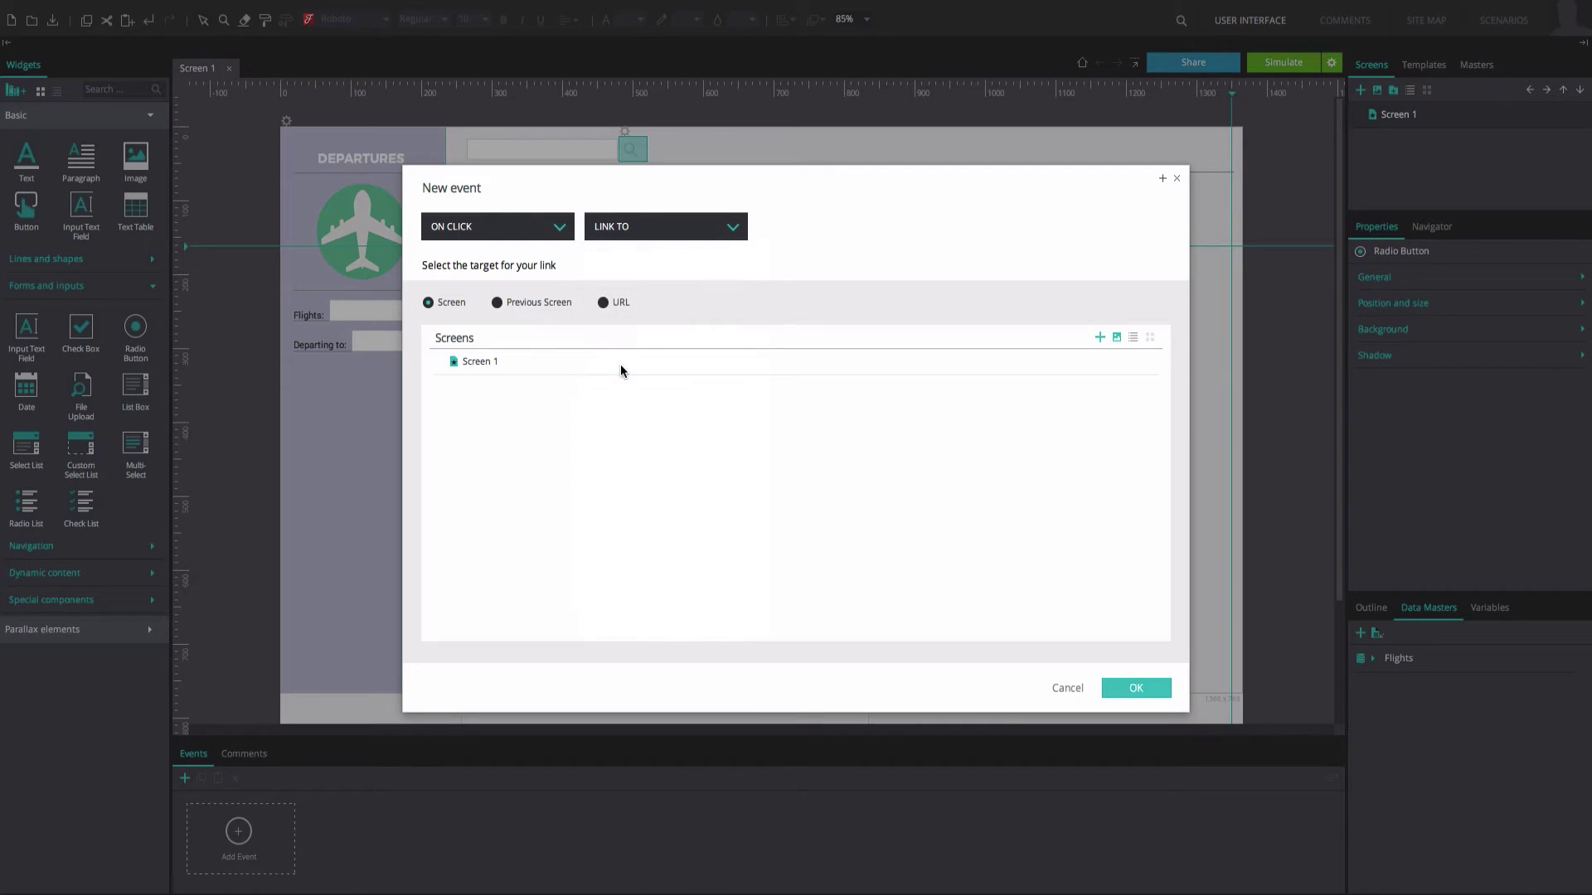
pyautogui.click(581, 383)
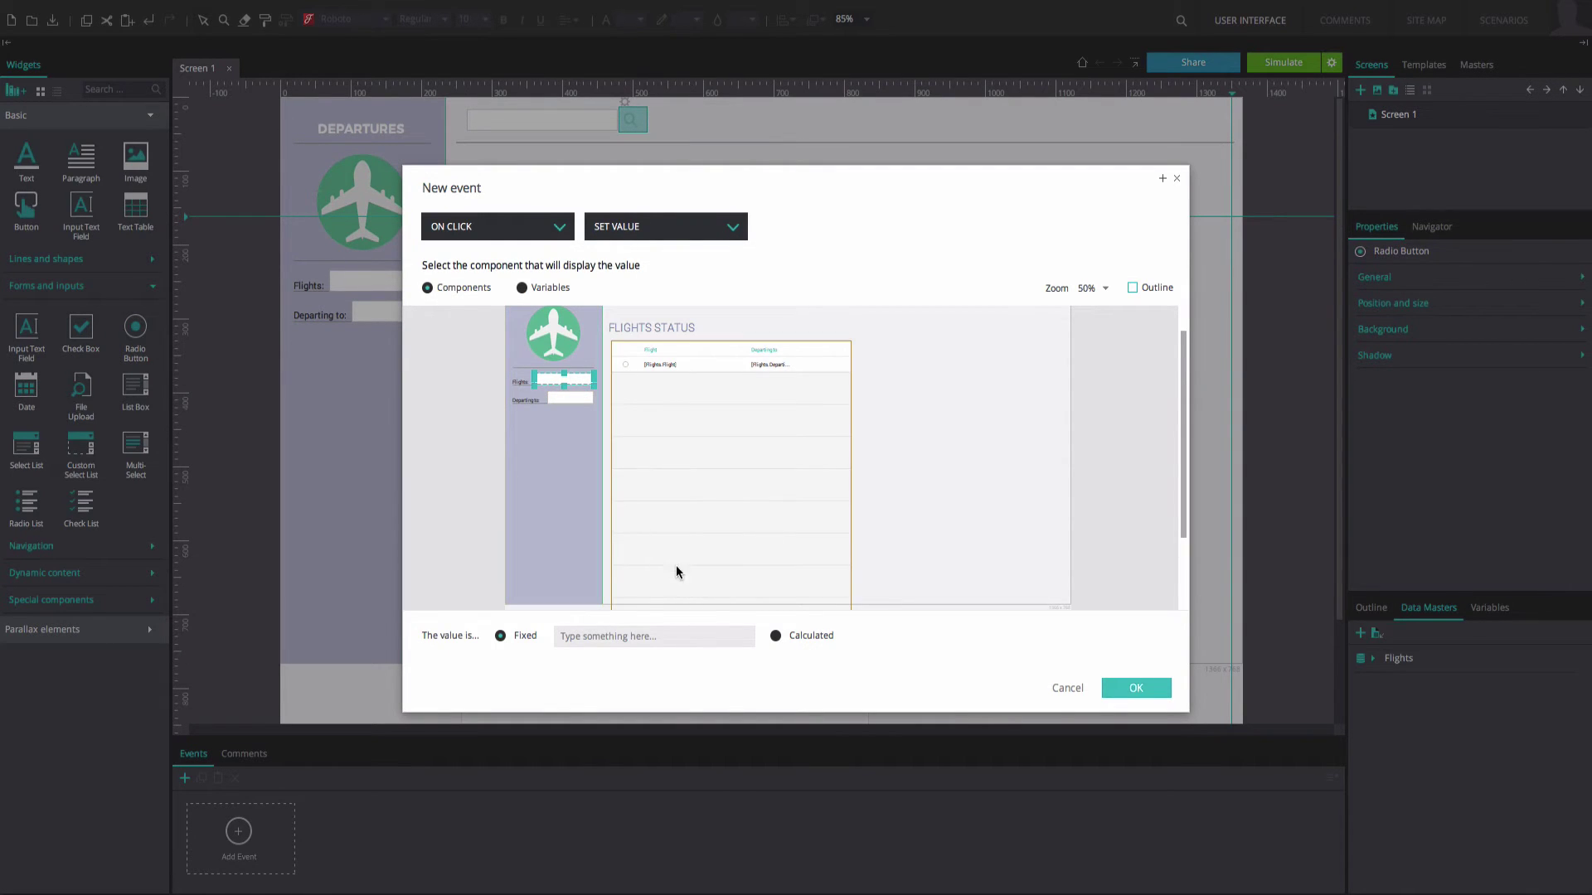
pyautogui.click(777, 636)
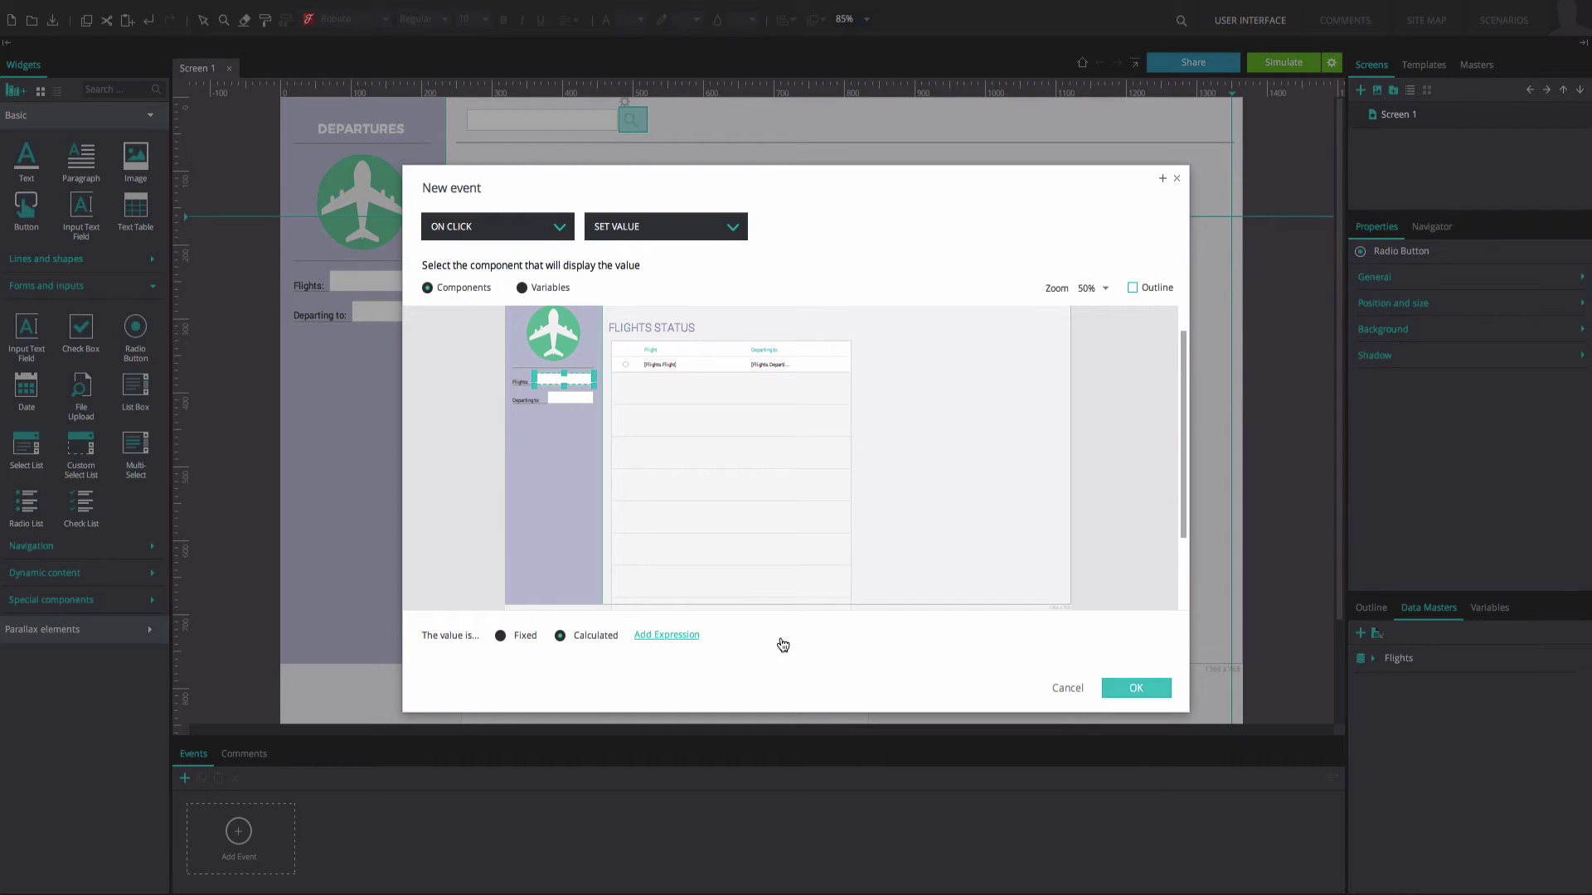
pyautogui.click(681, 640)
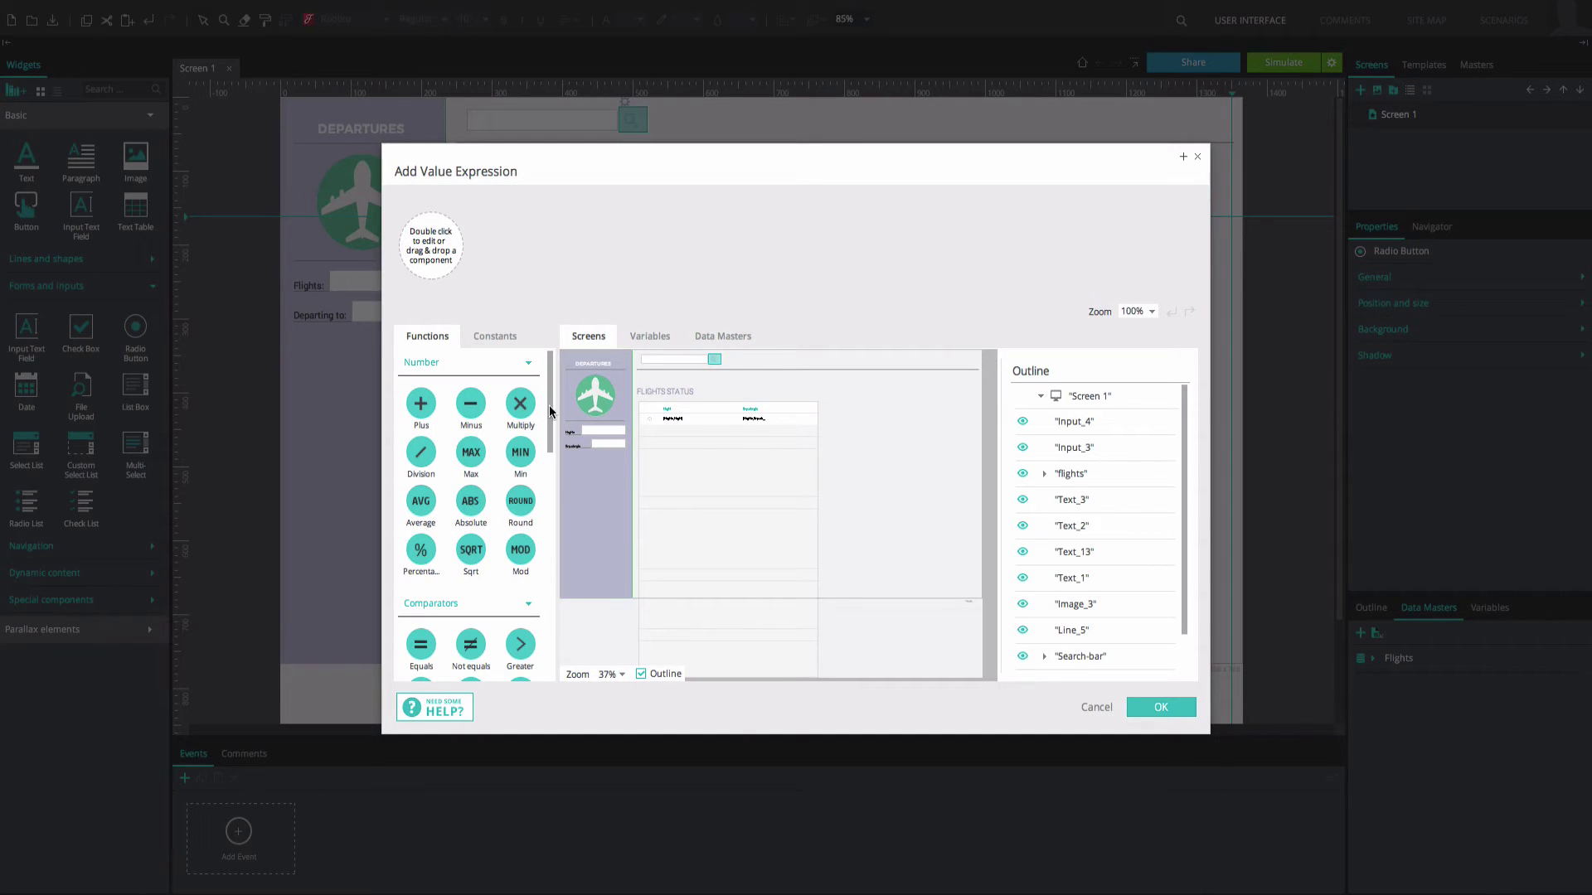
# Build a SELECT over a FILTER of Current_row_1 where Radio_button_1 is selected
pyautogui.scroll(-10, 508, 572)
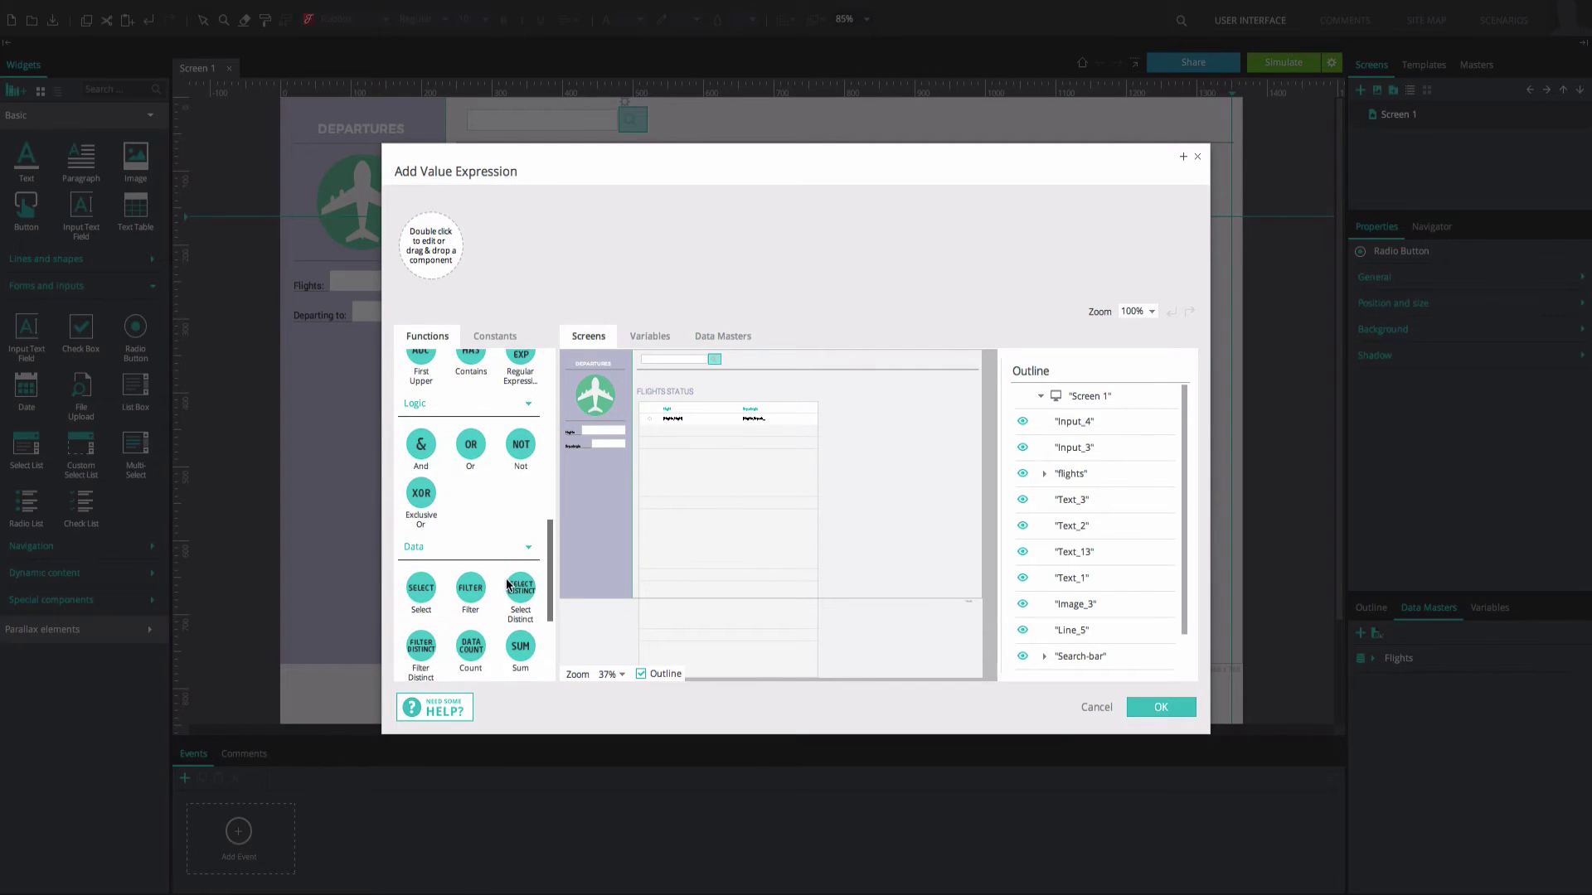
pyautogui.scroll(-1, 507, 585)
pyautogui.moveTo(427, 580); pyautogui.dragTo(443, 286)
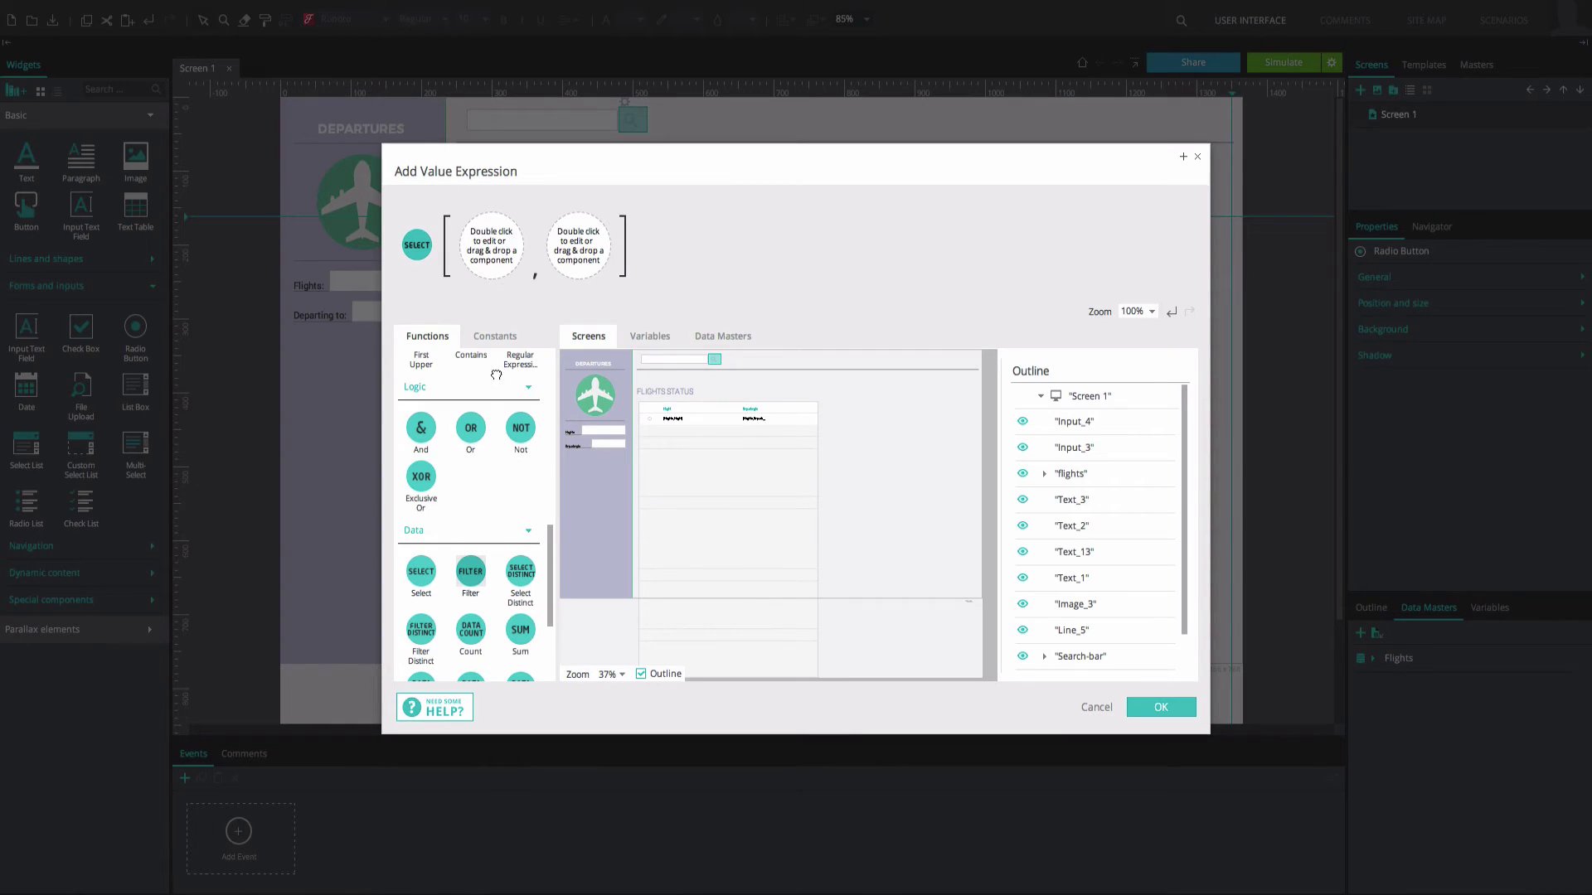
pyautogui.moveTo(496, 375); pyautogui.dragTo(490, 277)
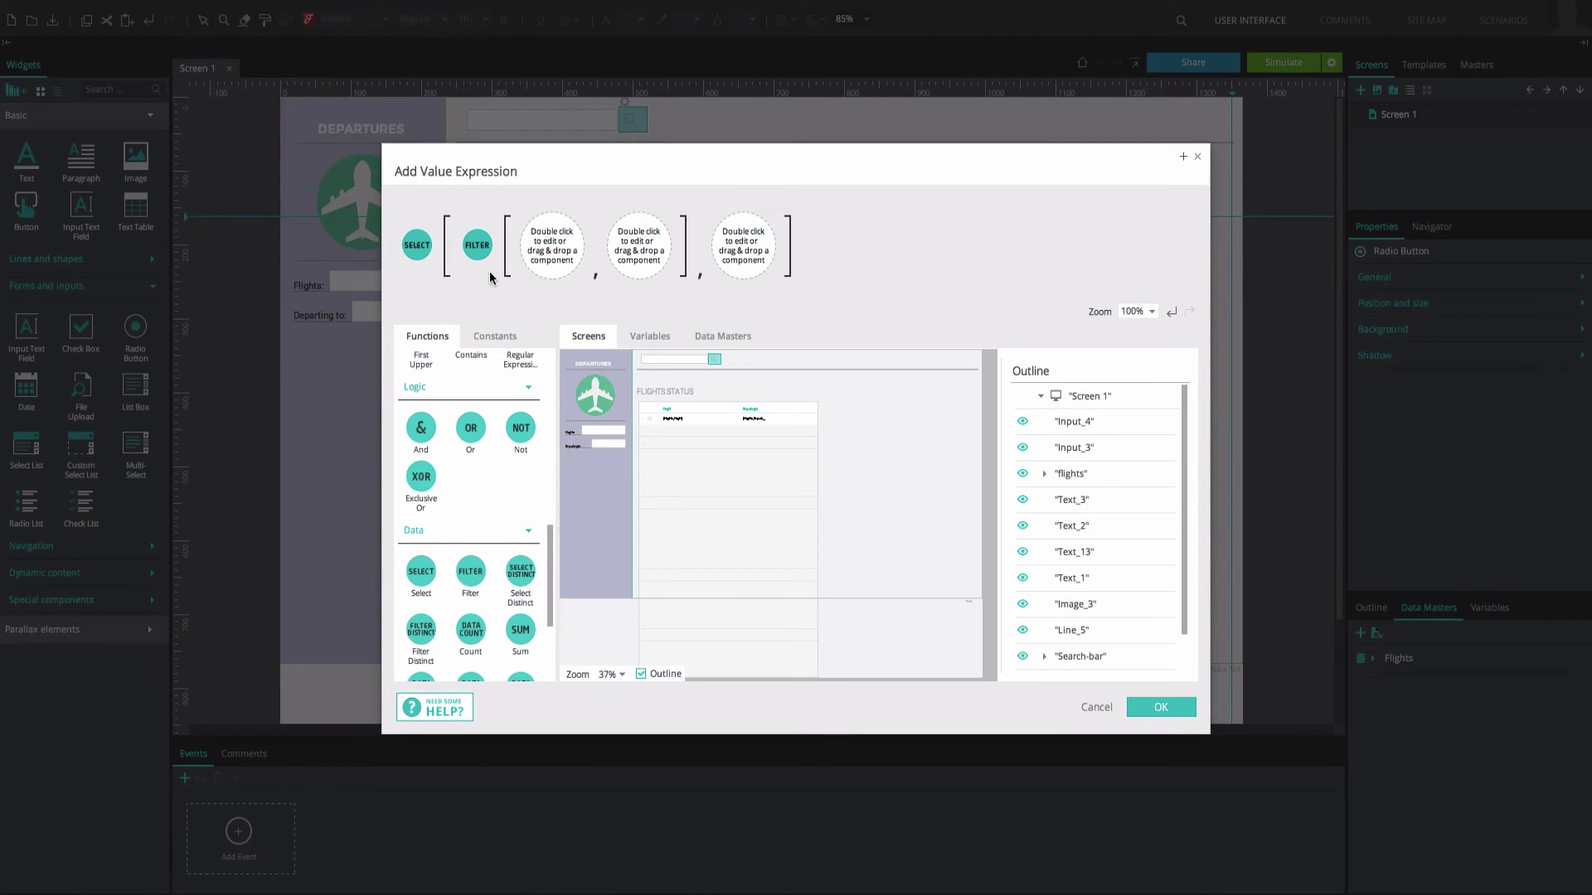
pyautogui.click(643, 422)
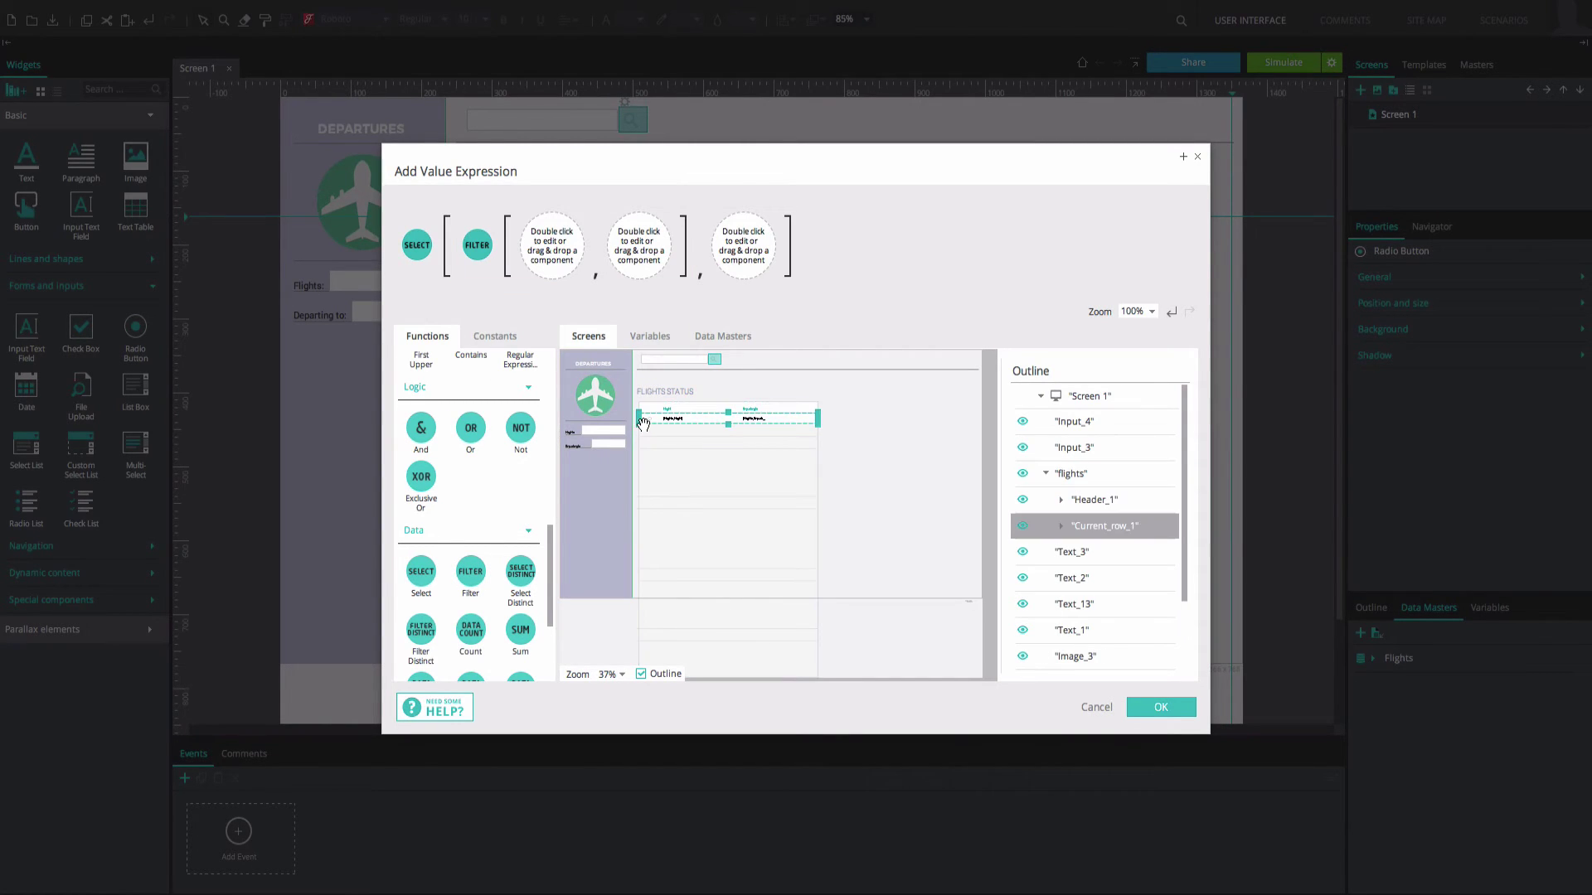
pyautogui.moveTo(1101, 531); pyautogui.dragTo(557, 270)
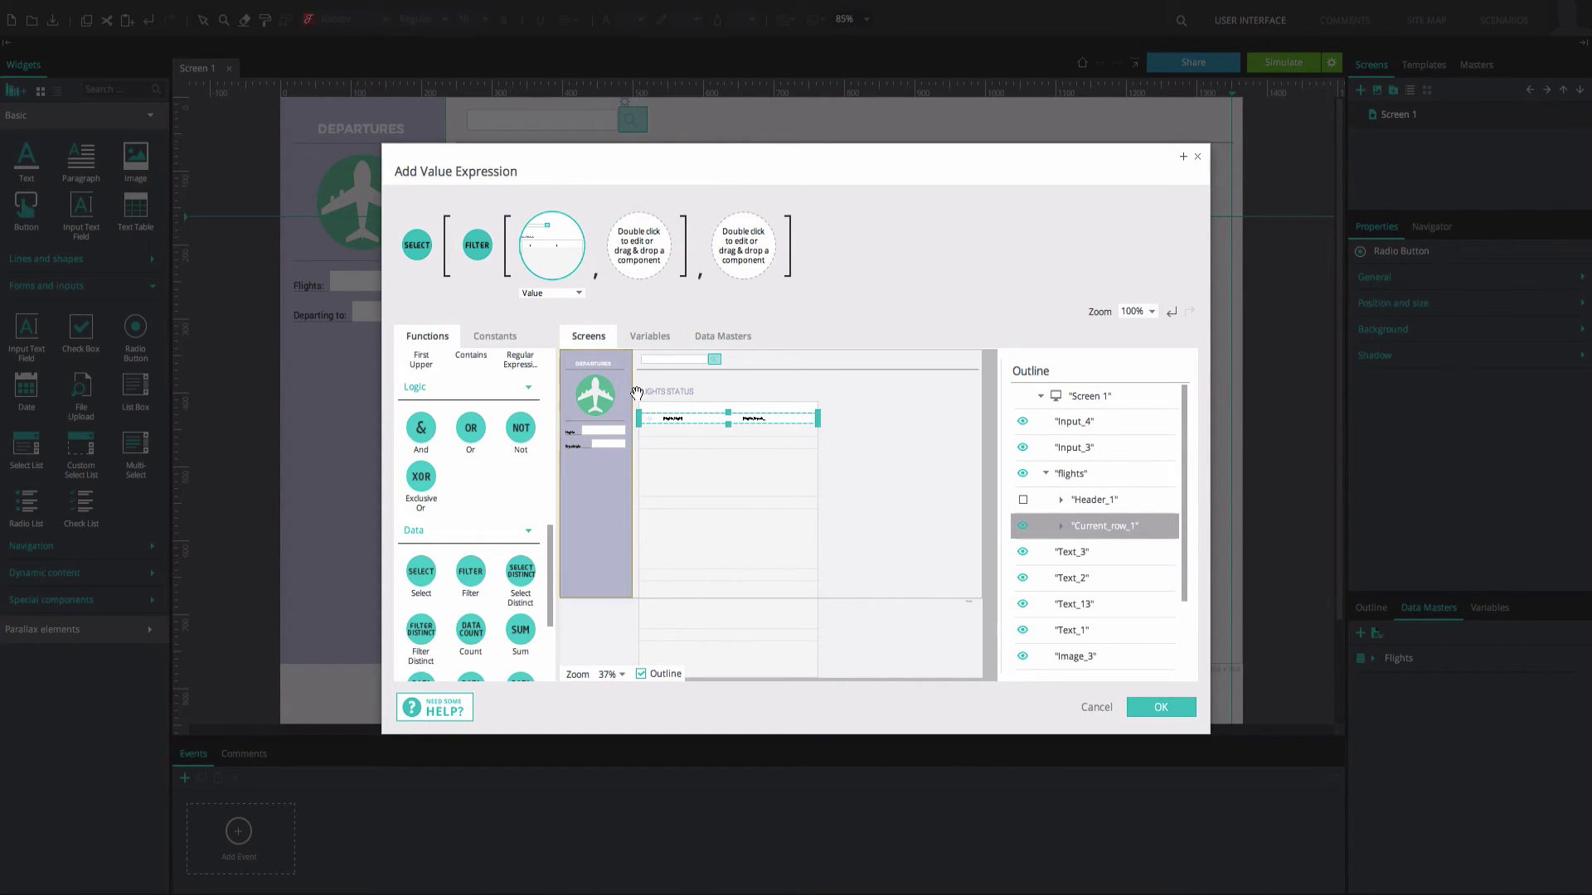
pyautogui.click(650, 420)
pyautogui.moveTo(1114, 580); pyautogui.dragTo(651, 270)
# Return the Flight attribute from the Flights data master and confirm the expression
pyautogui.moveTo(650, 274)
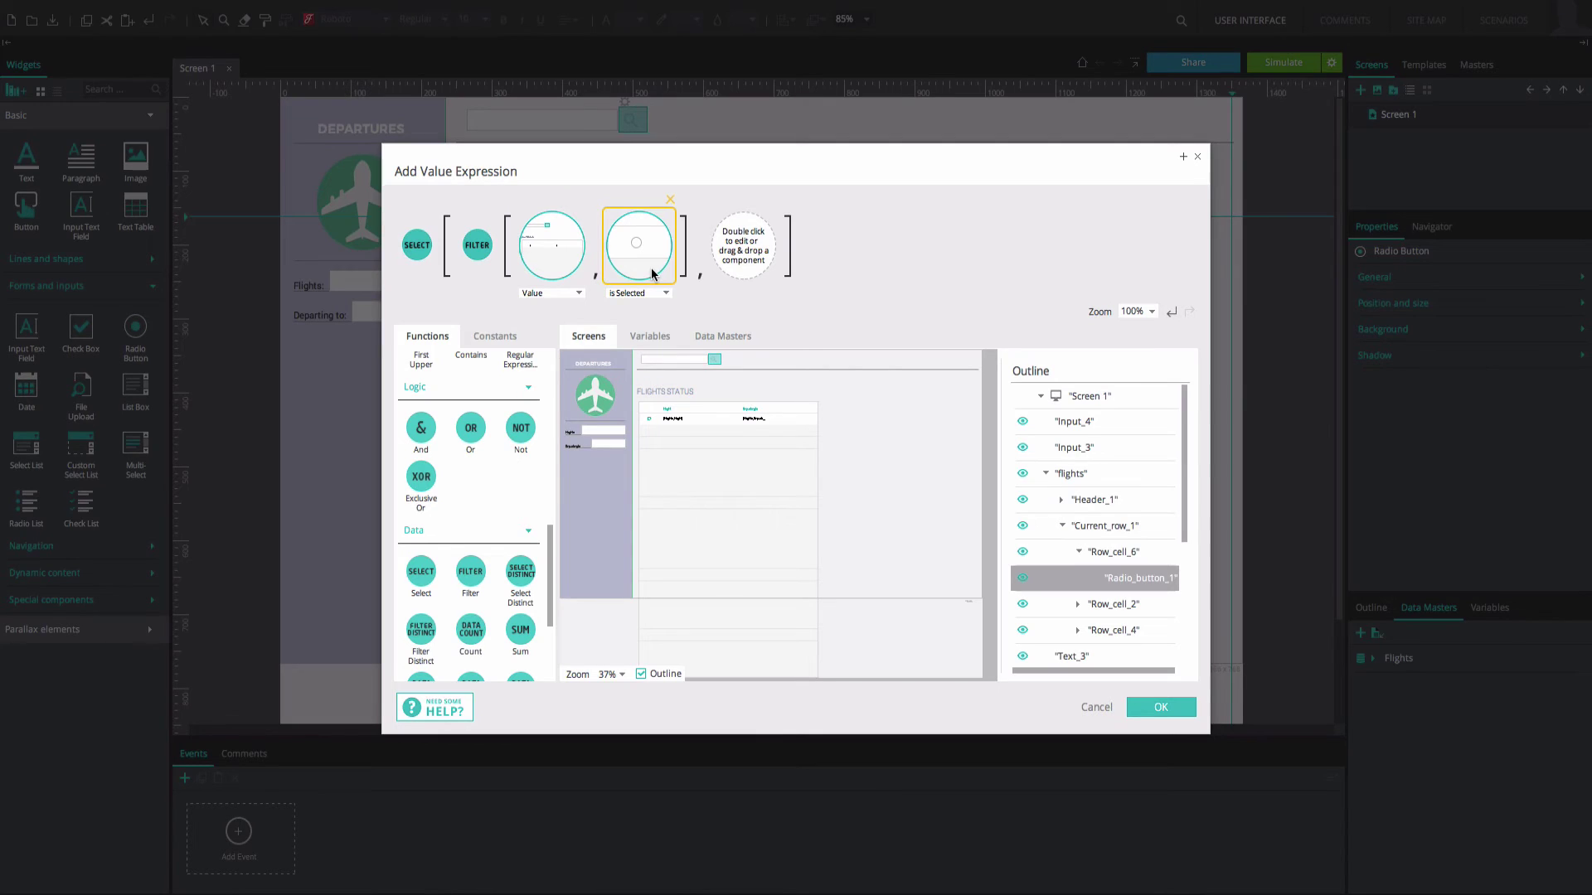
pyautogui.click(725, 336)
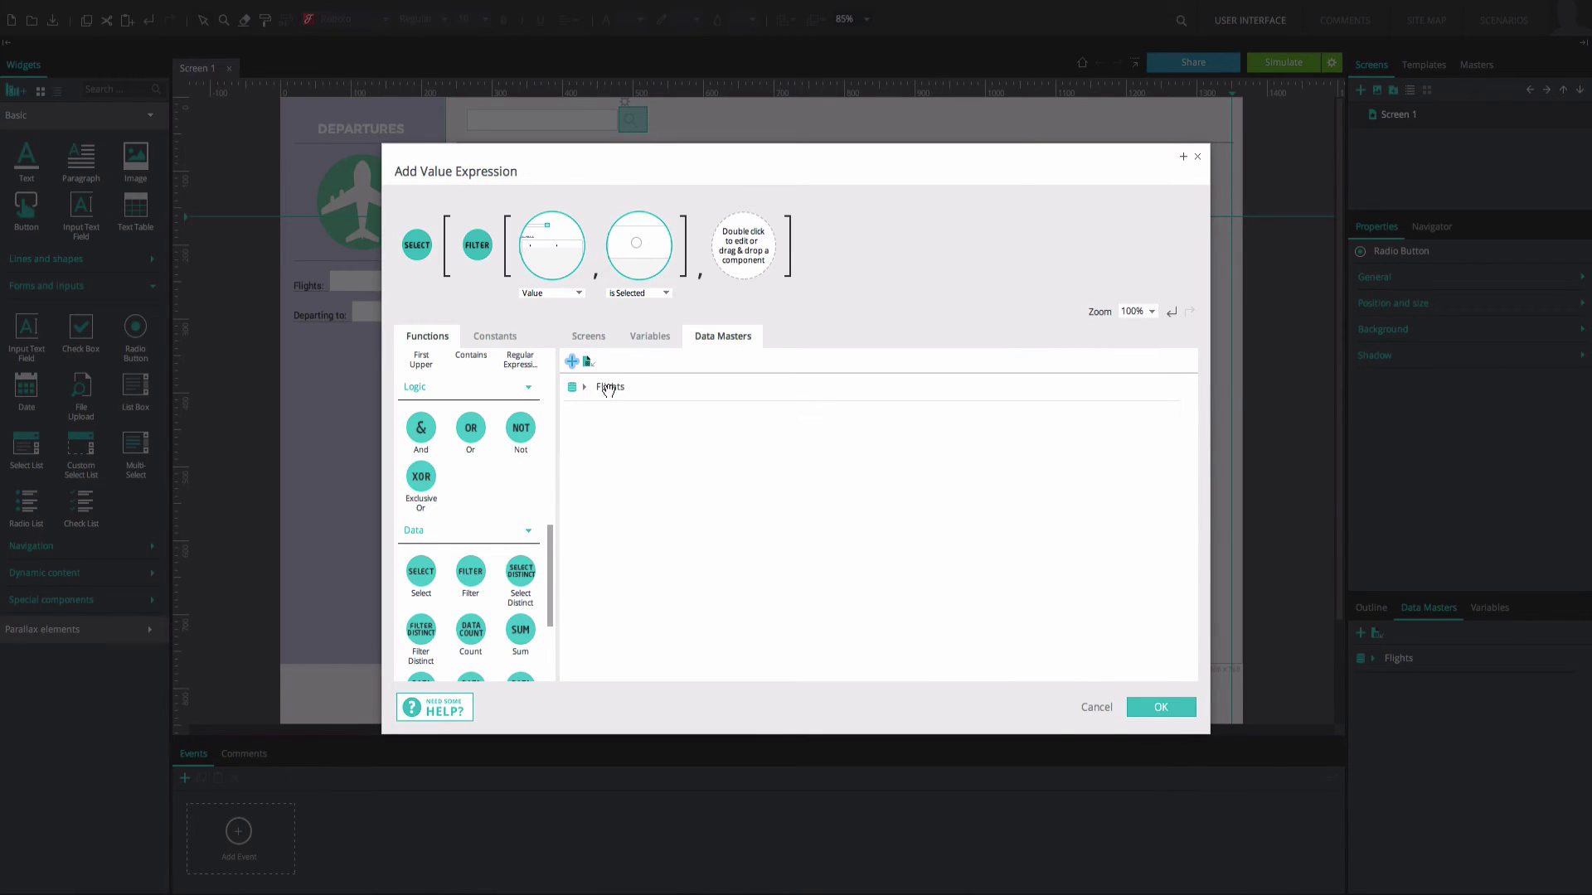
pyautogui.click(582, 387)
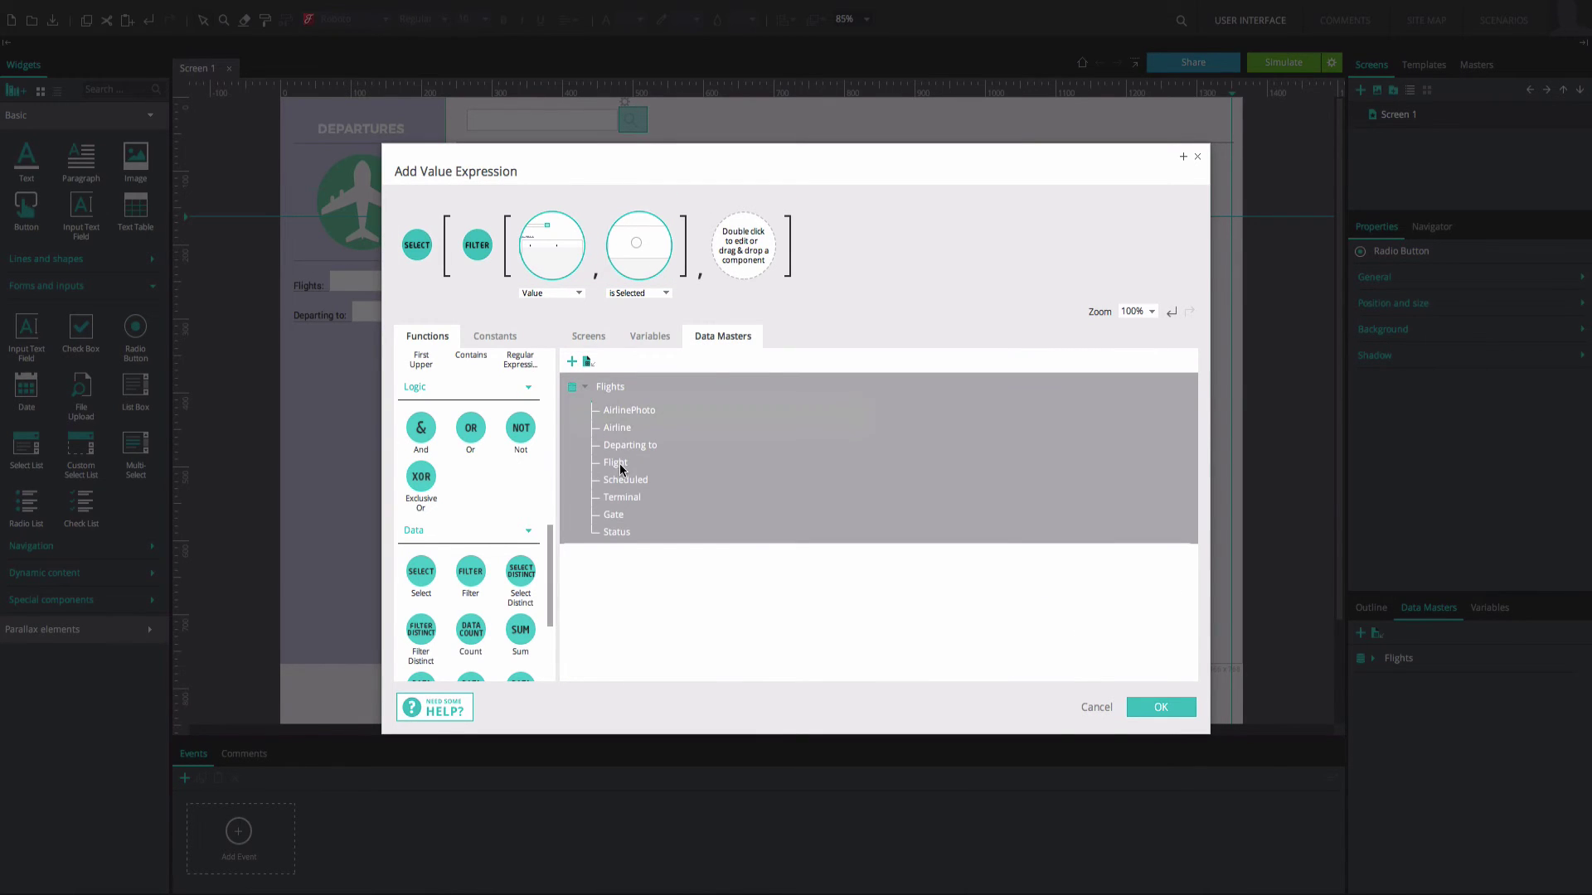
pyautogui.moveTo(623, 469); pyautogui.dragTo(749, 252)
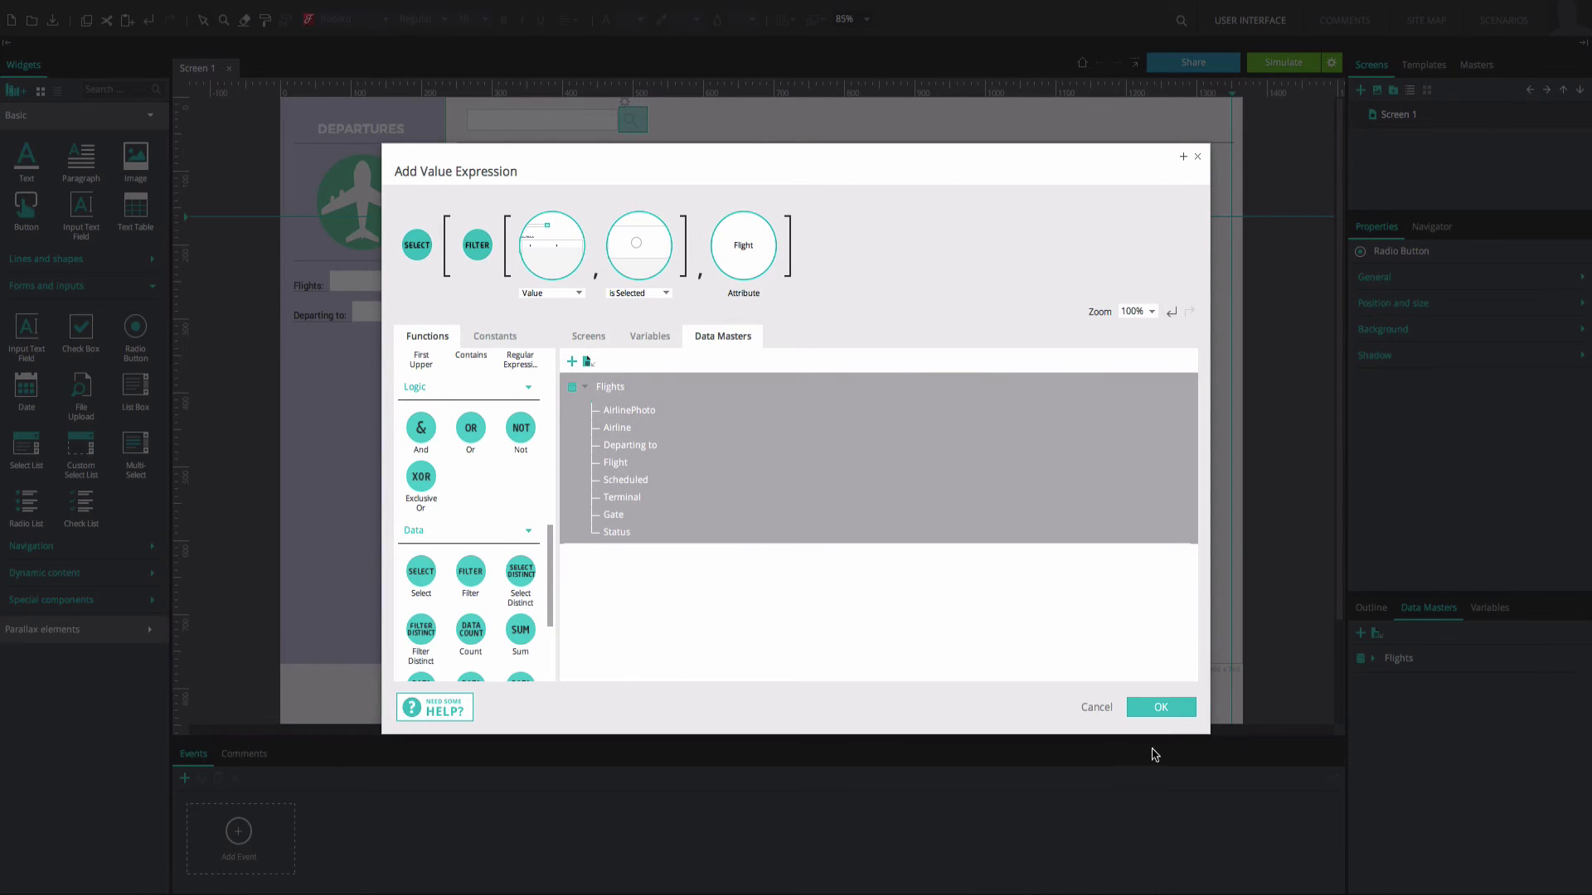
pyautogui.click(1189, 710)
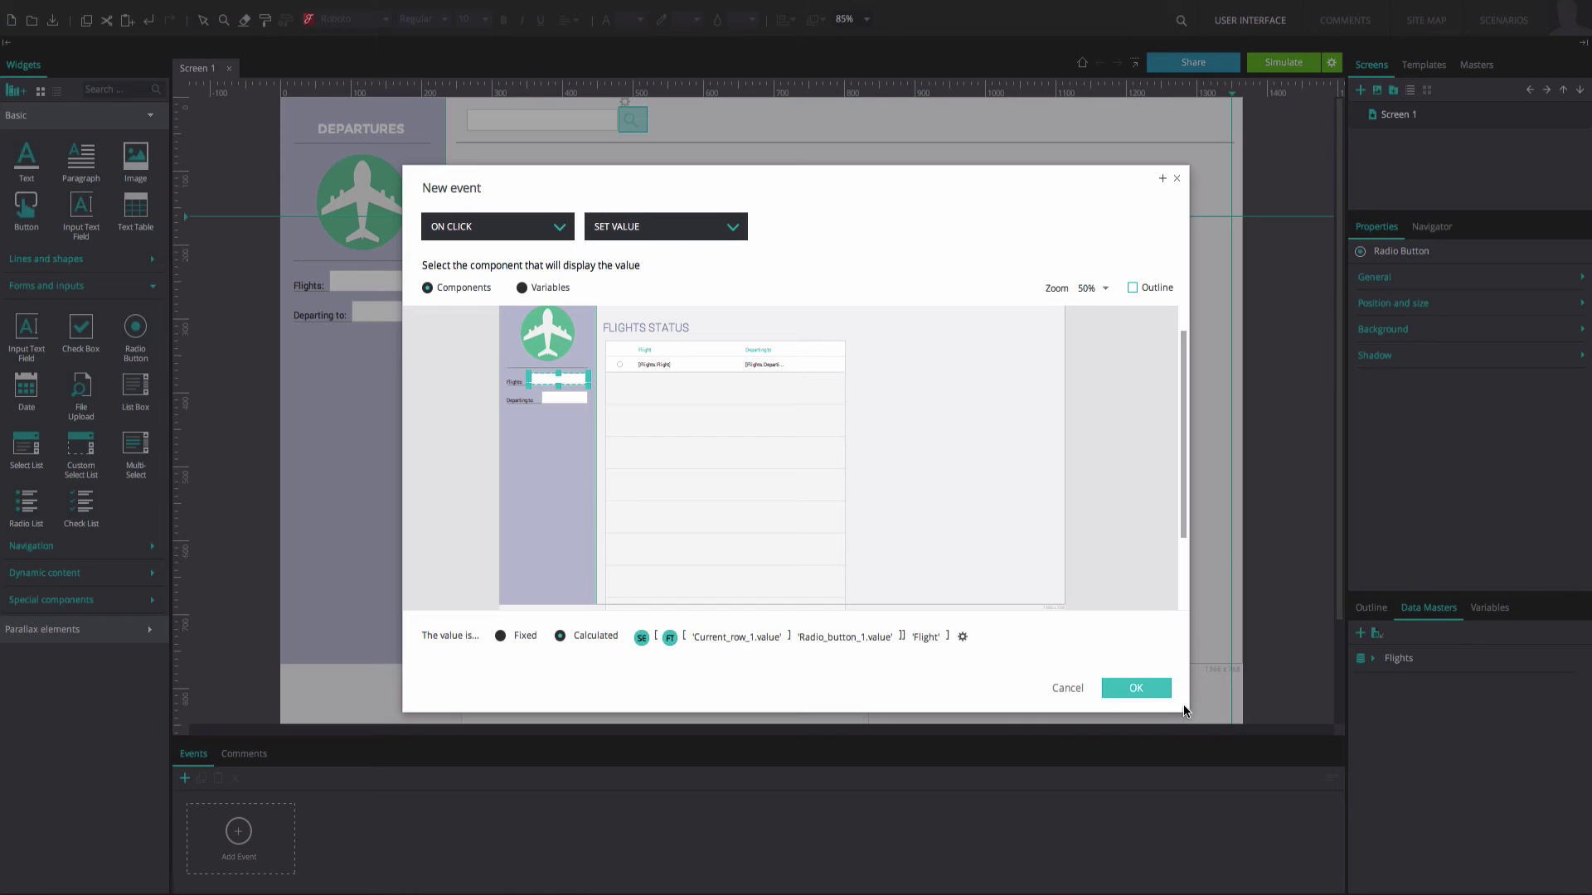
# Add a second Set Value action on the click event targeting Departing to with a calculated value
pyautogui.click(1147, 693)
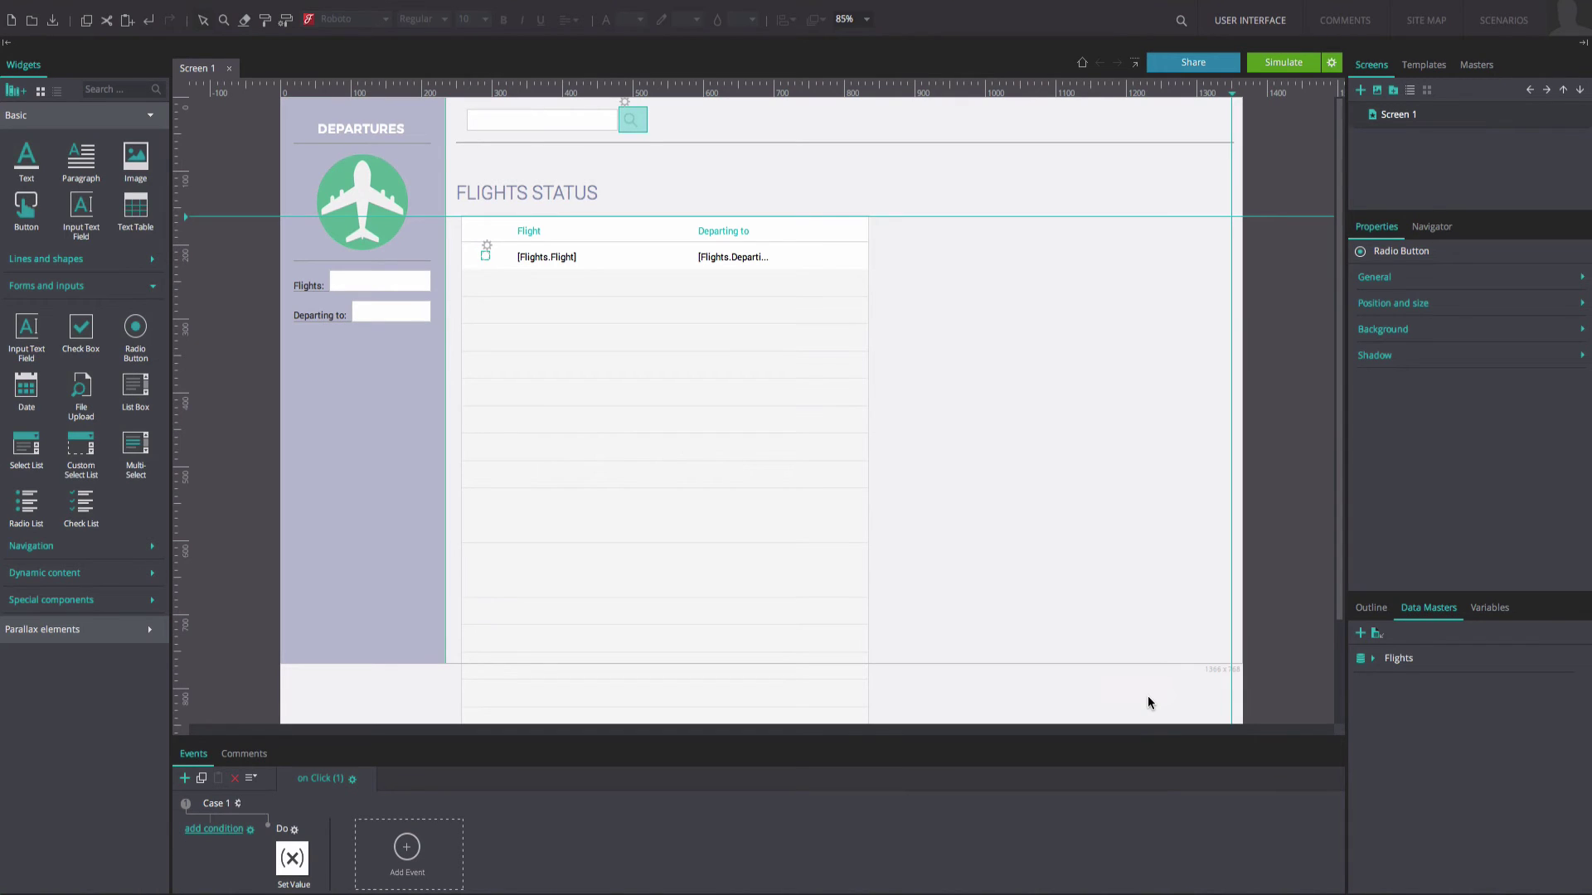
pyautogui.rightClick(294, 840)
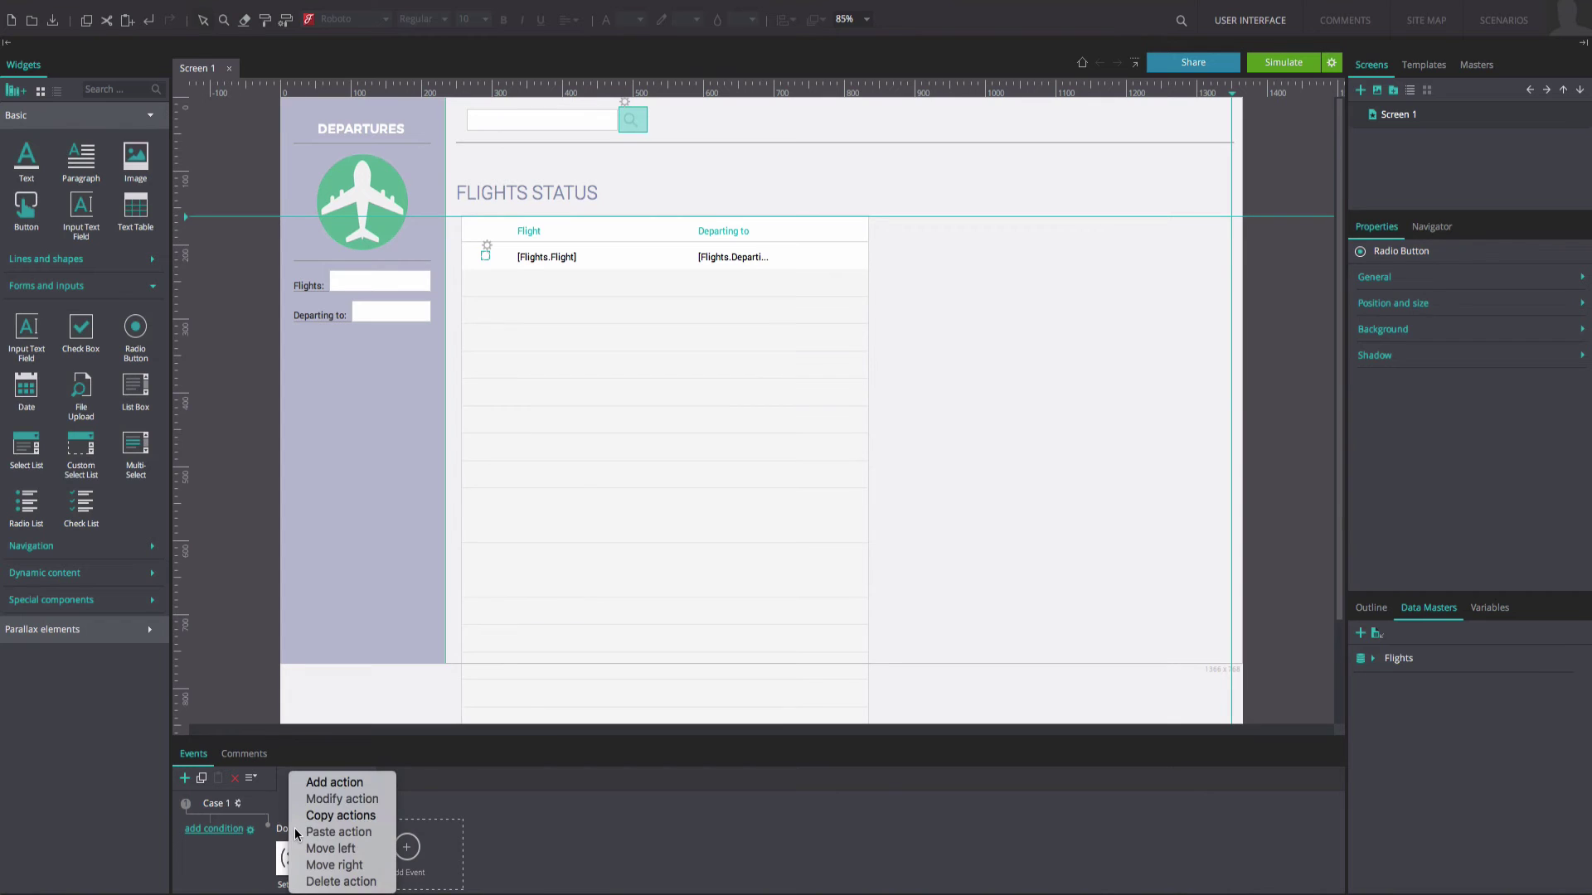
pyautogui.click(324, 784)
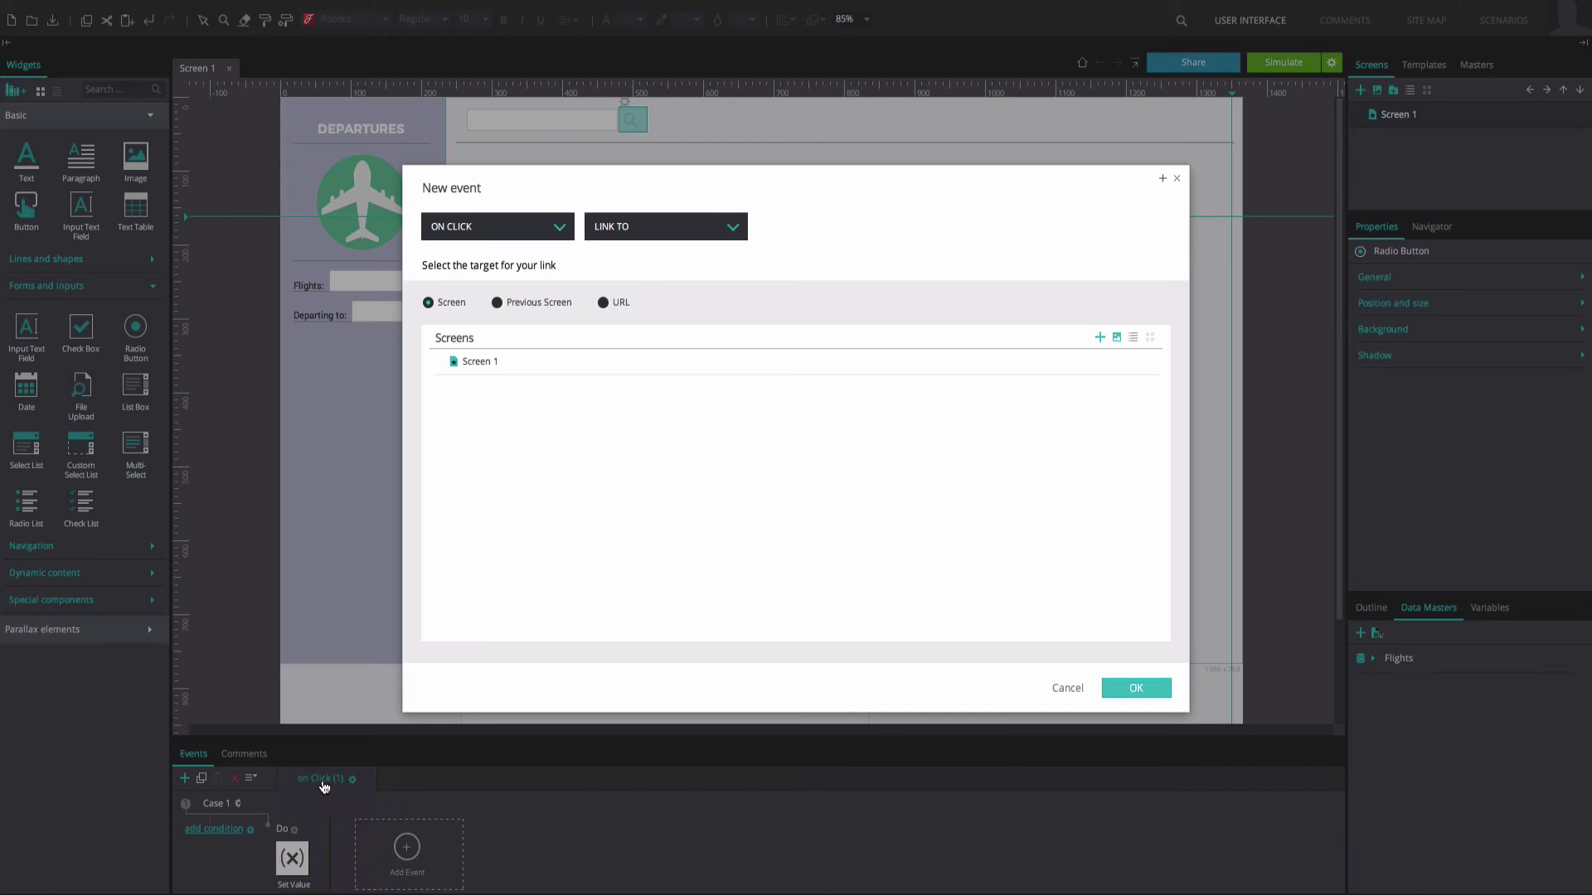
pyautogui.click(715, 230)
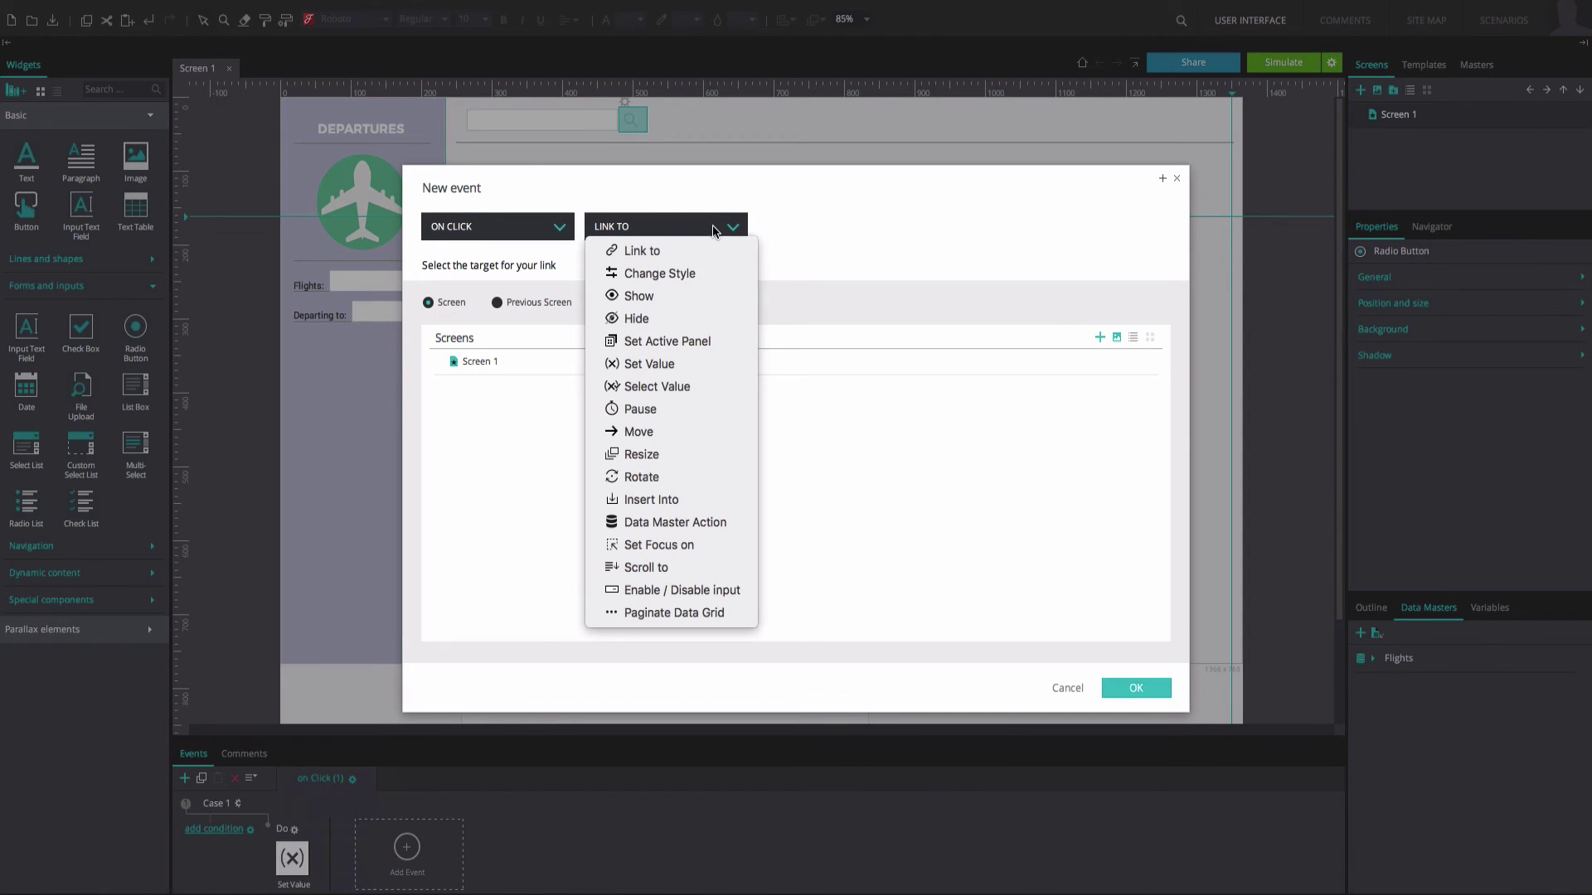
pyautogui.click(694, 362)
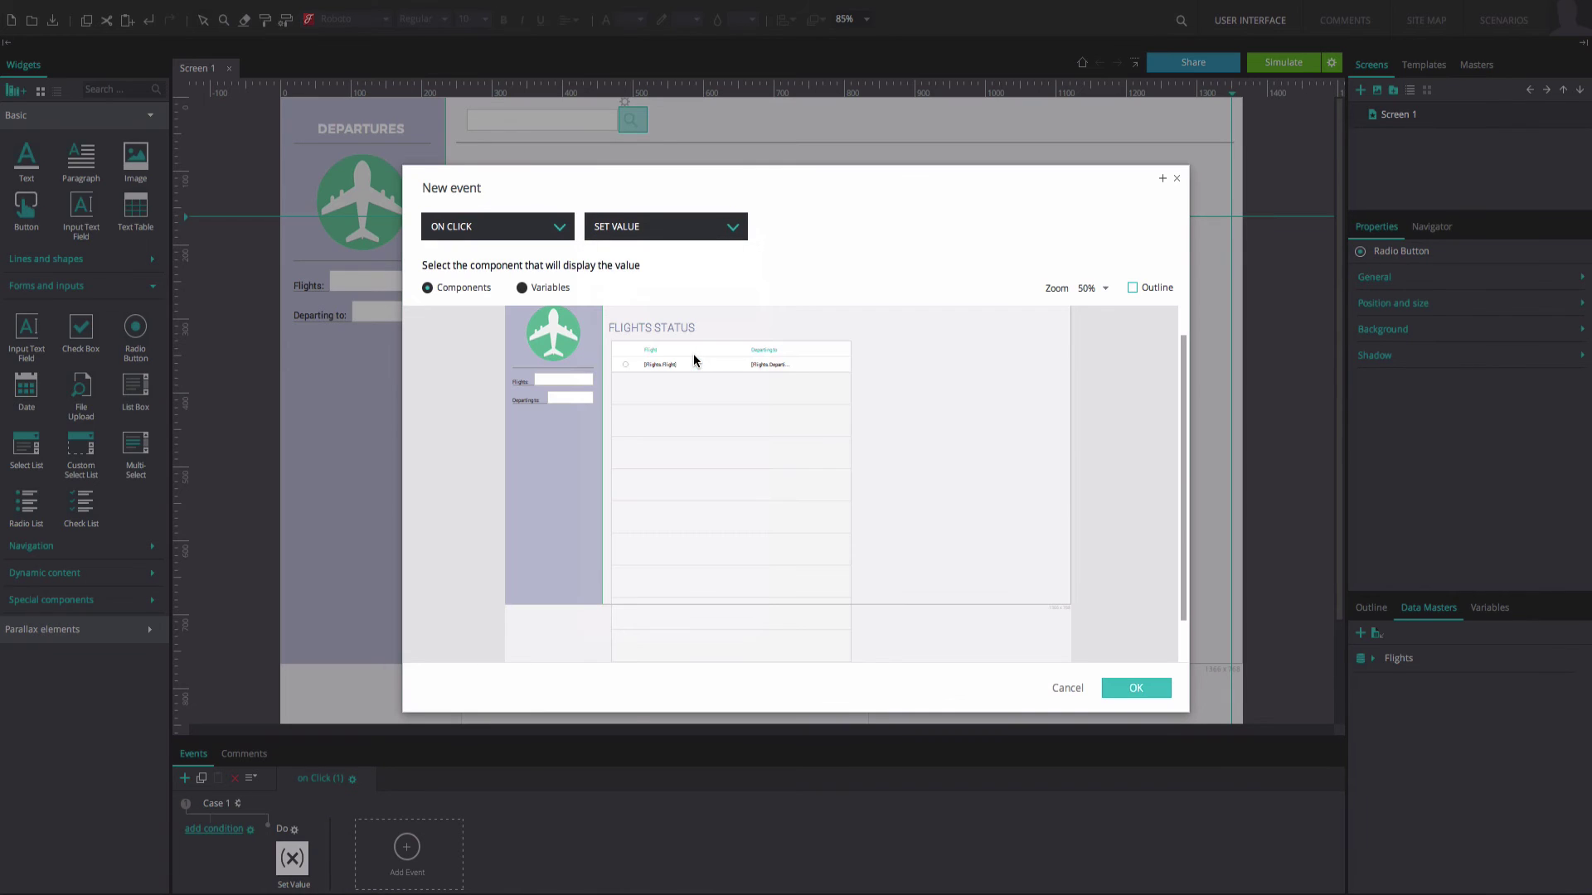
pyautogui.click(579, 402)
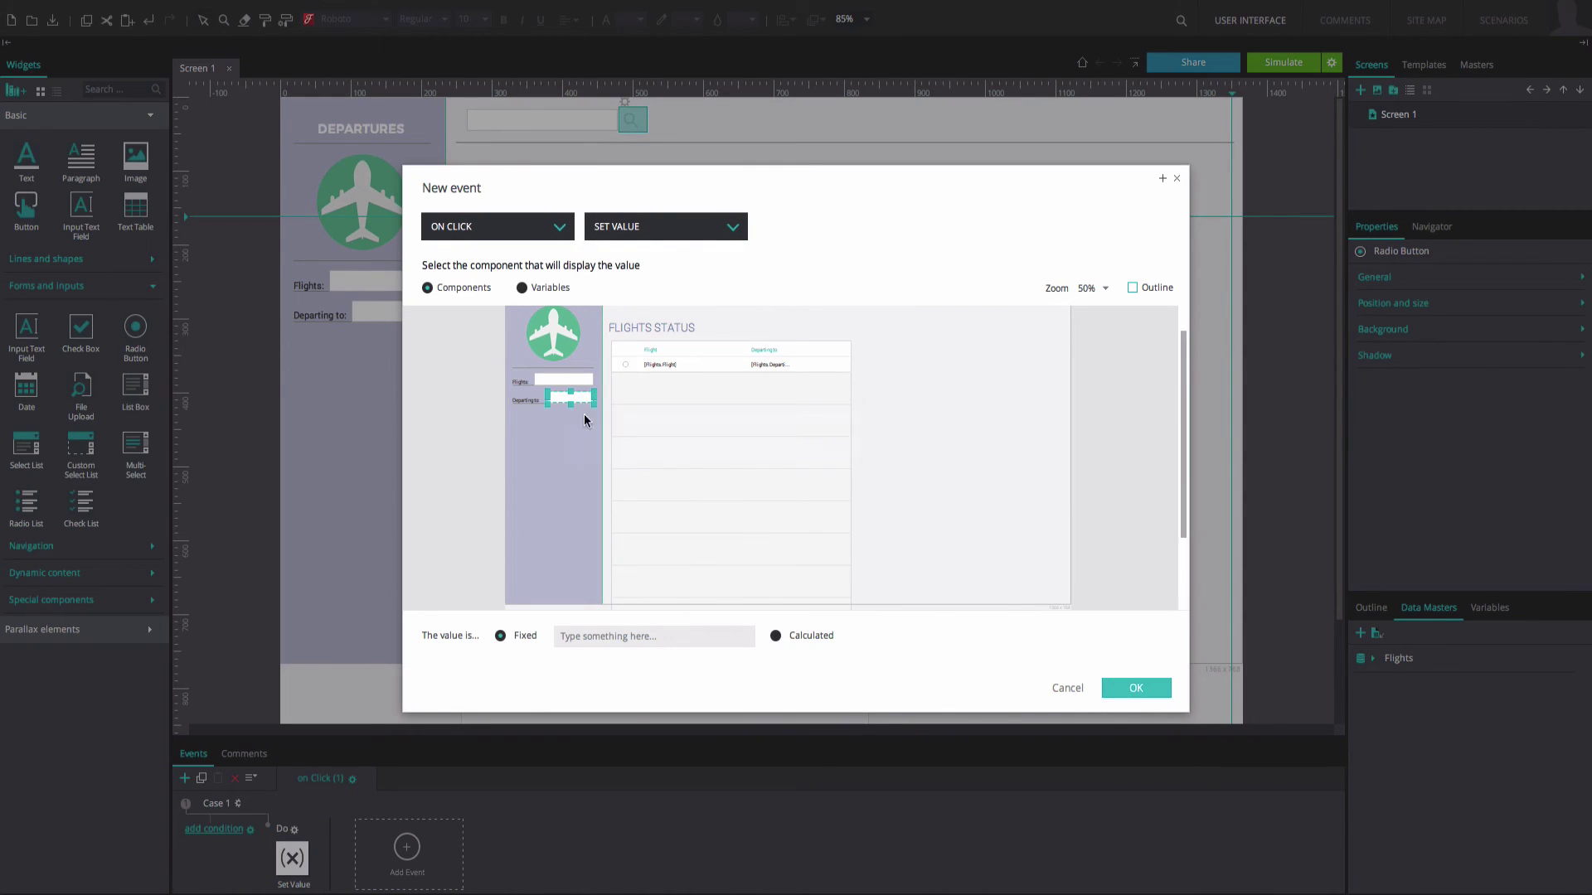
pyautogui.click(772, 635)
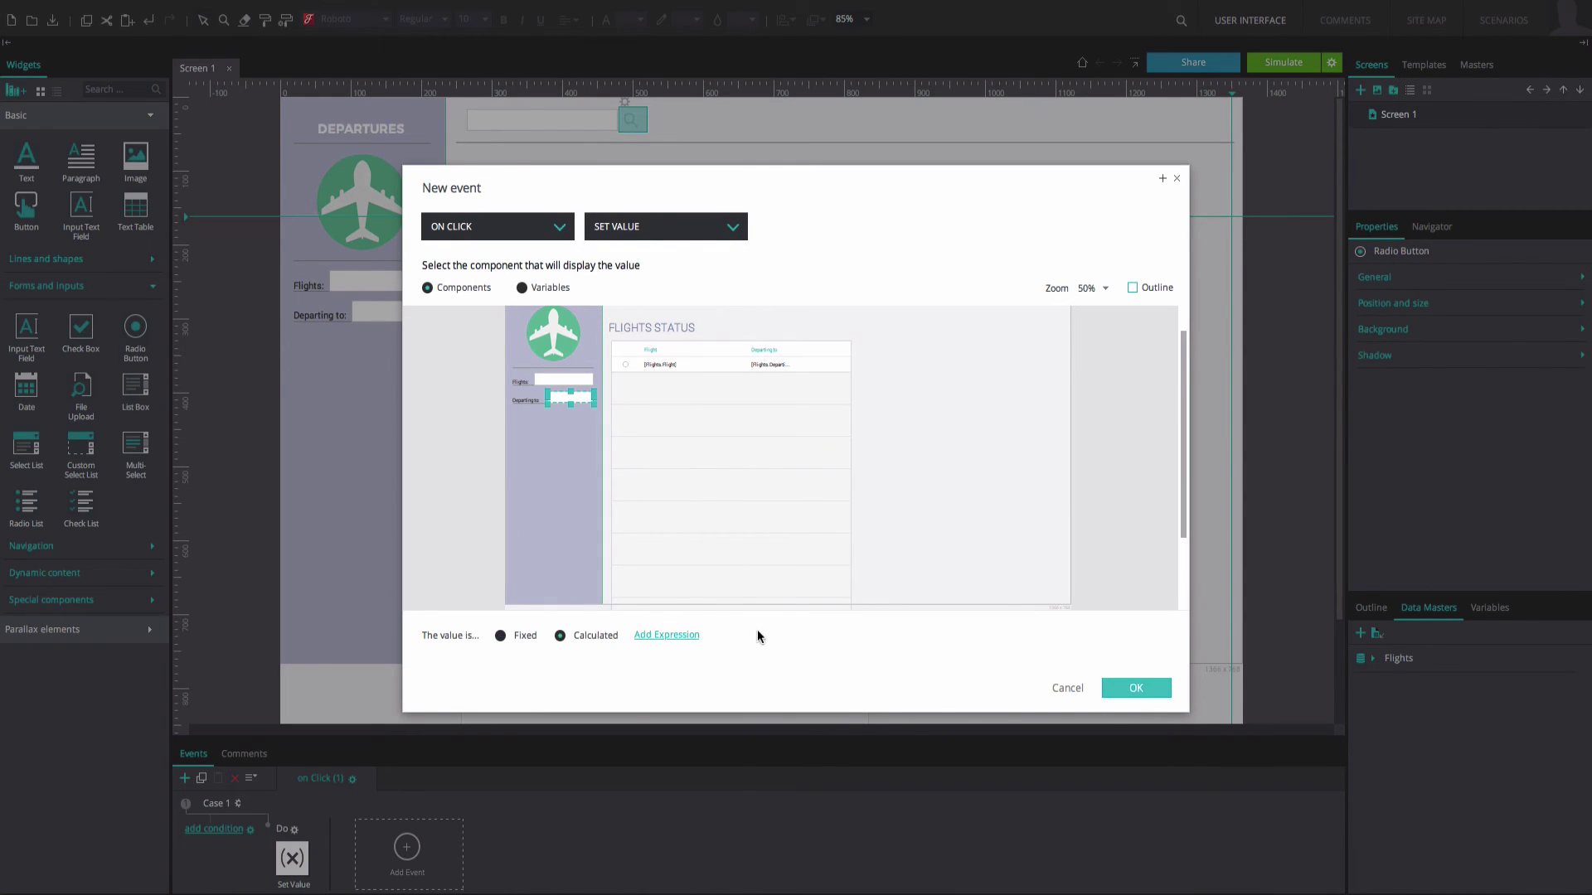
pyautogui.click(689, 637)
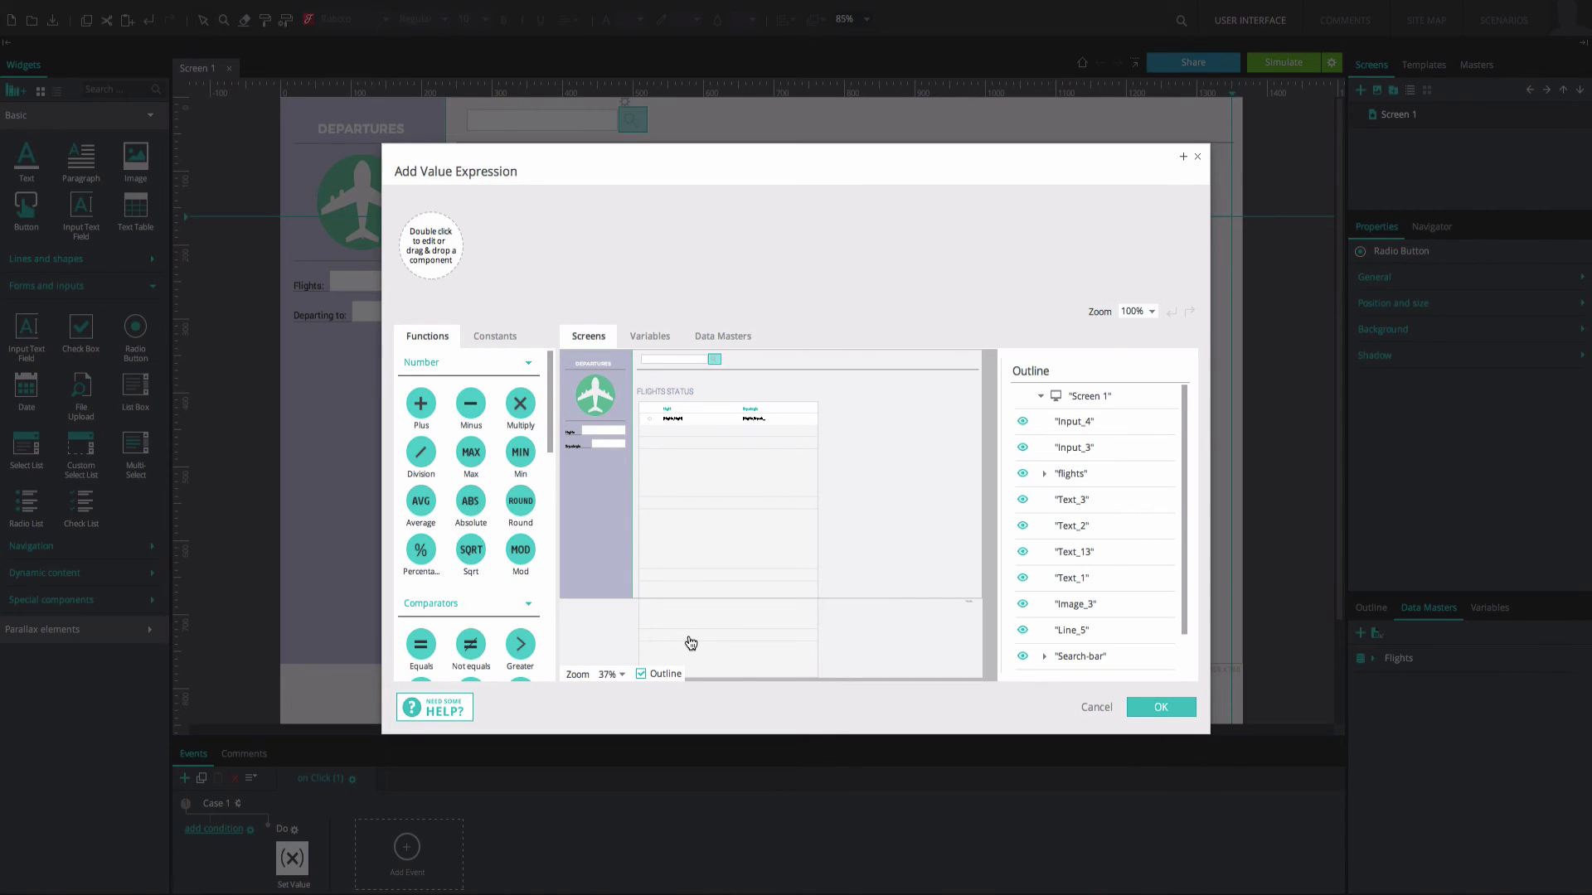
# Build a SELECT over a FILTER of Current_row_1 where Radio_button_1 is selected
pyautogui.scroll(-3, 537, 489)
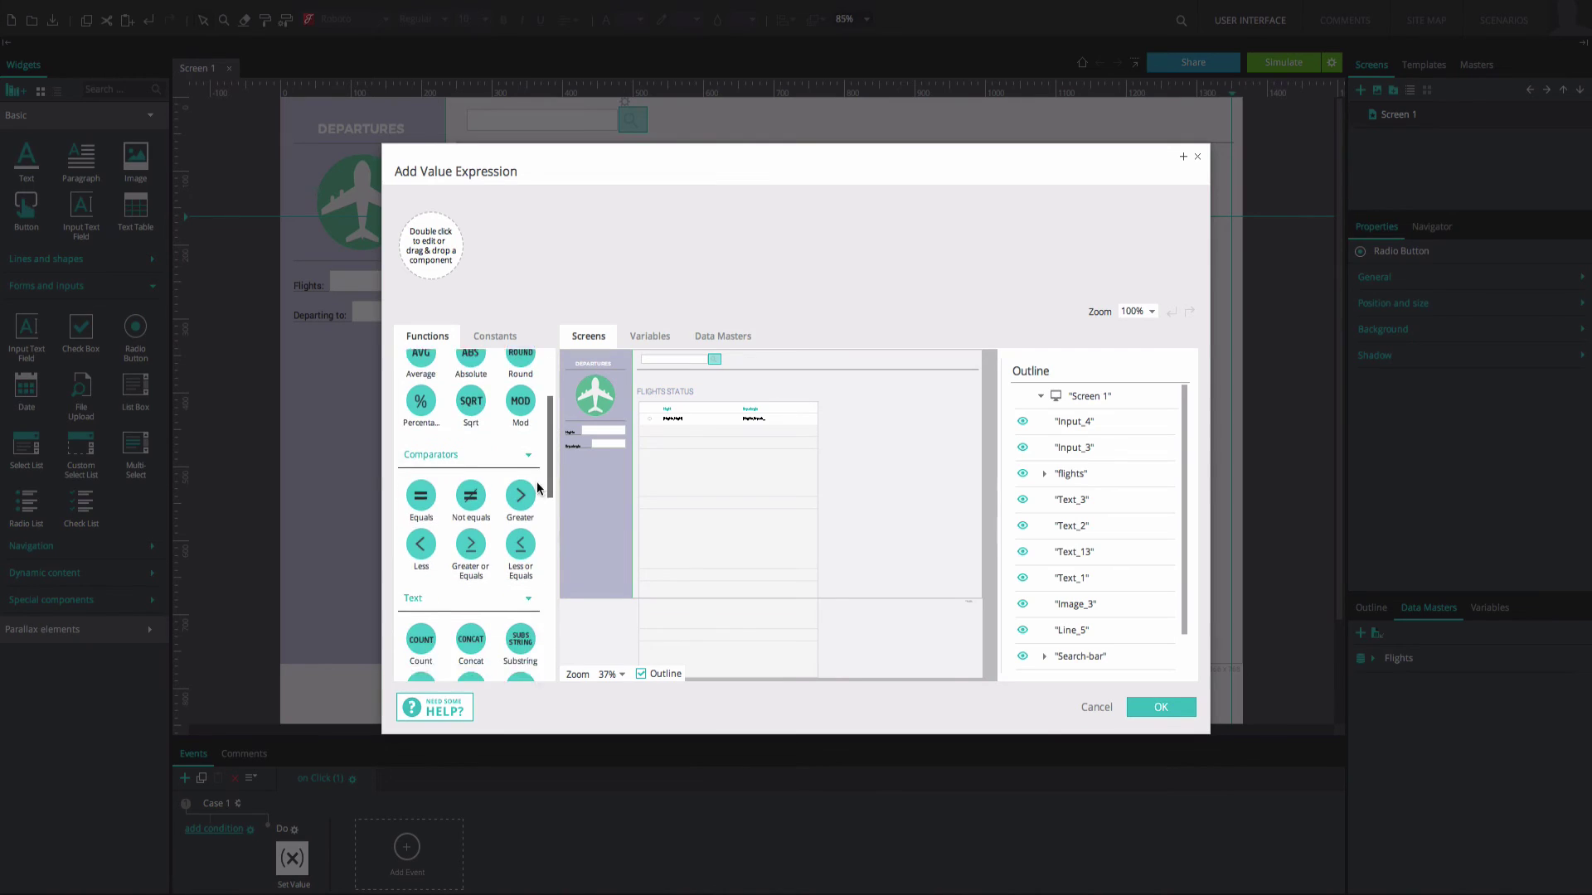
pyautogui.scroll(-10, 537, 489)
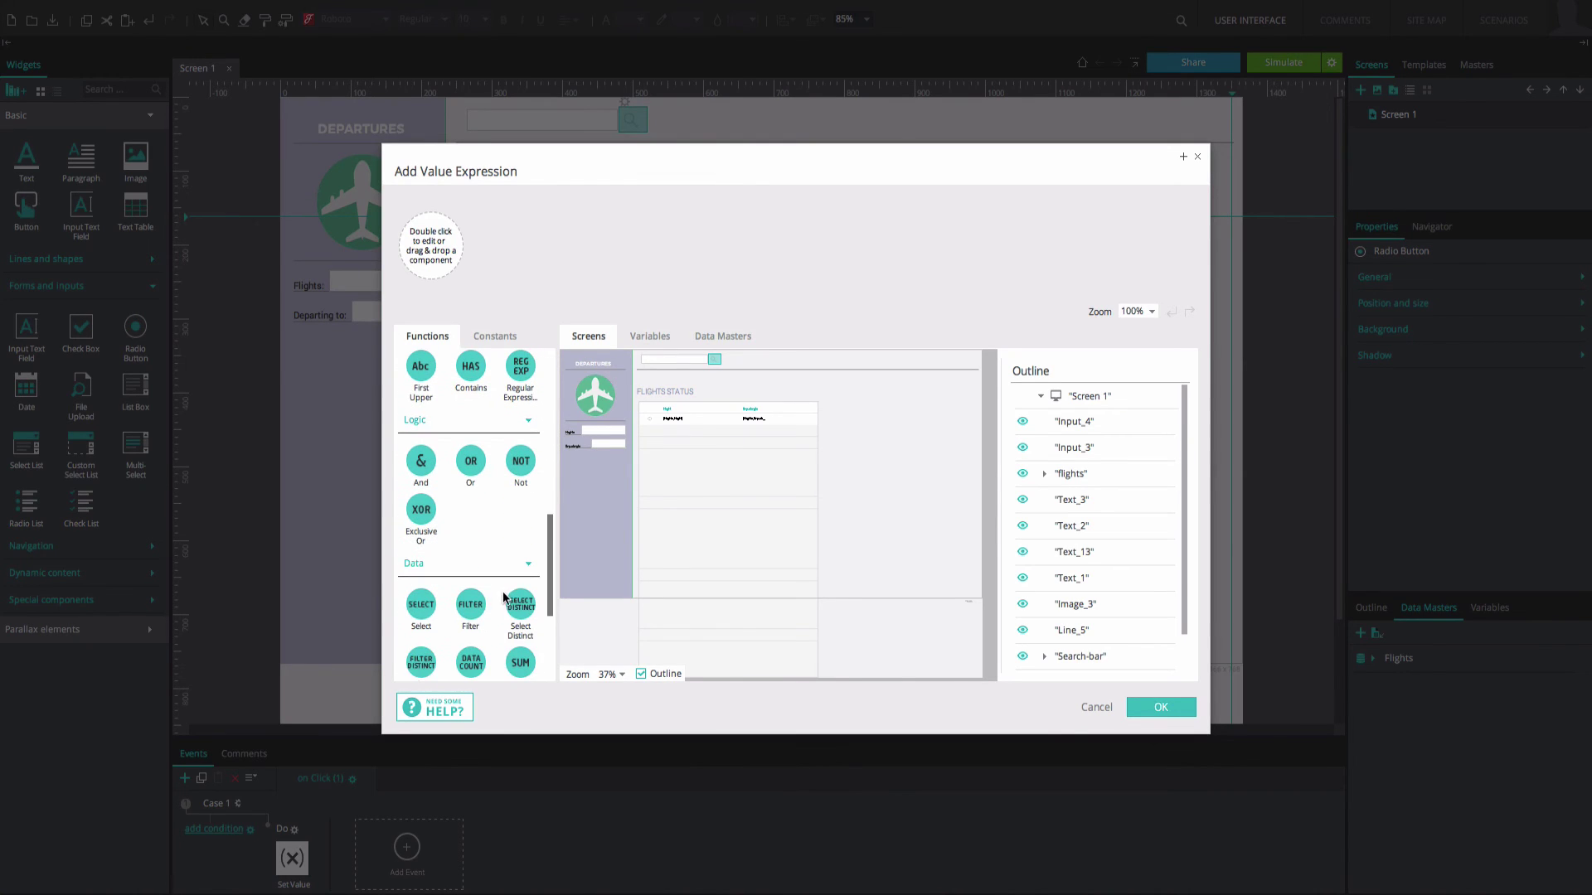
pyautogui.moveTo(427, 599); pyautogui.dragTo(431, 249)
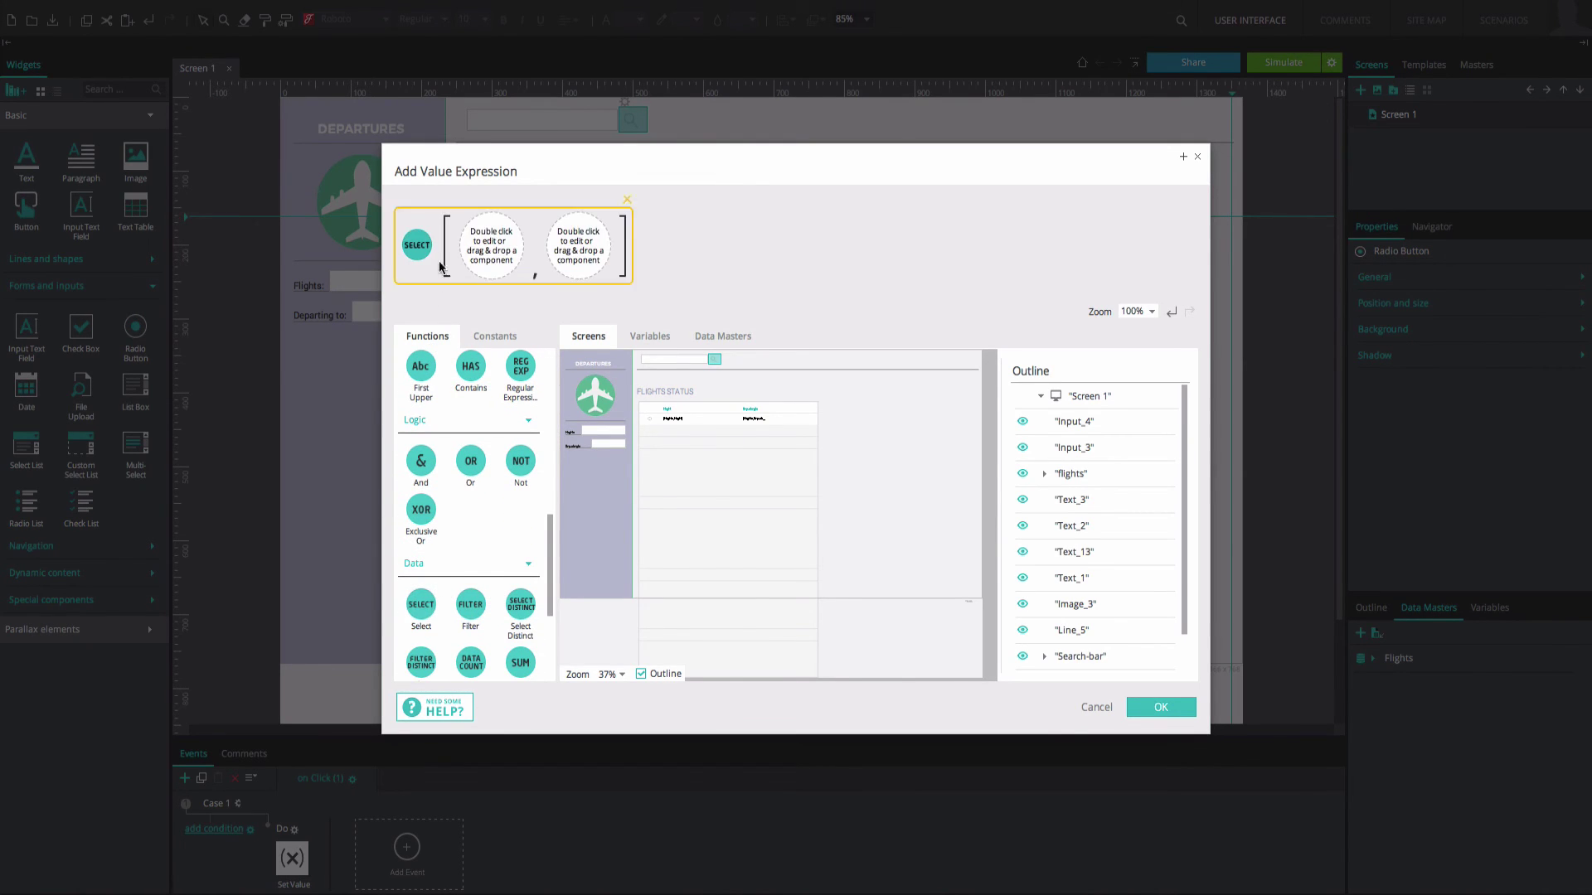
pyautogui.moveTo(471, 604); pyautogui.dragTo(490, 236)
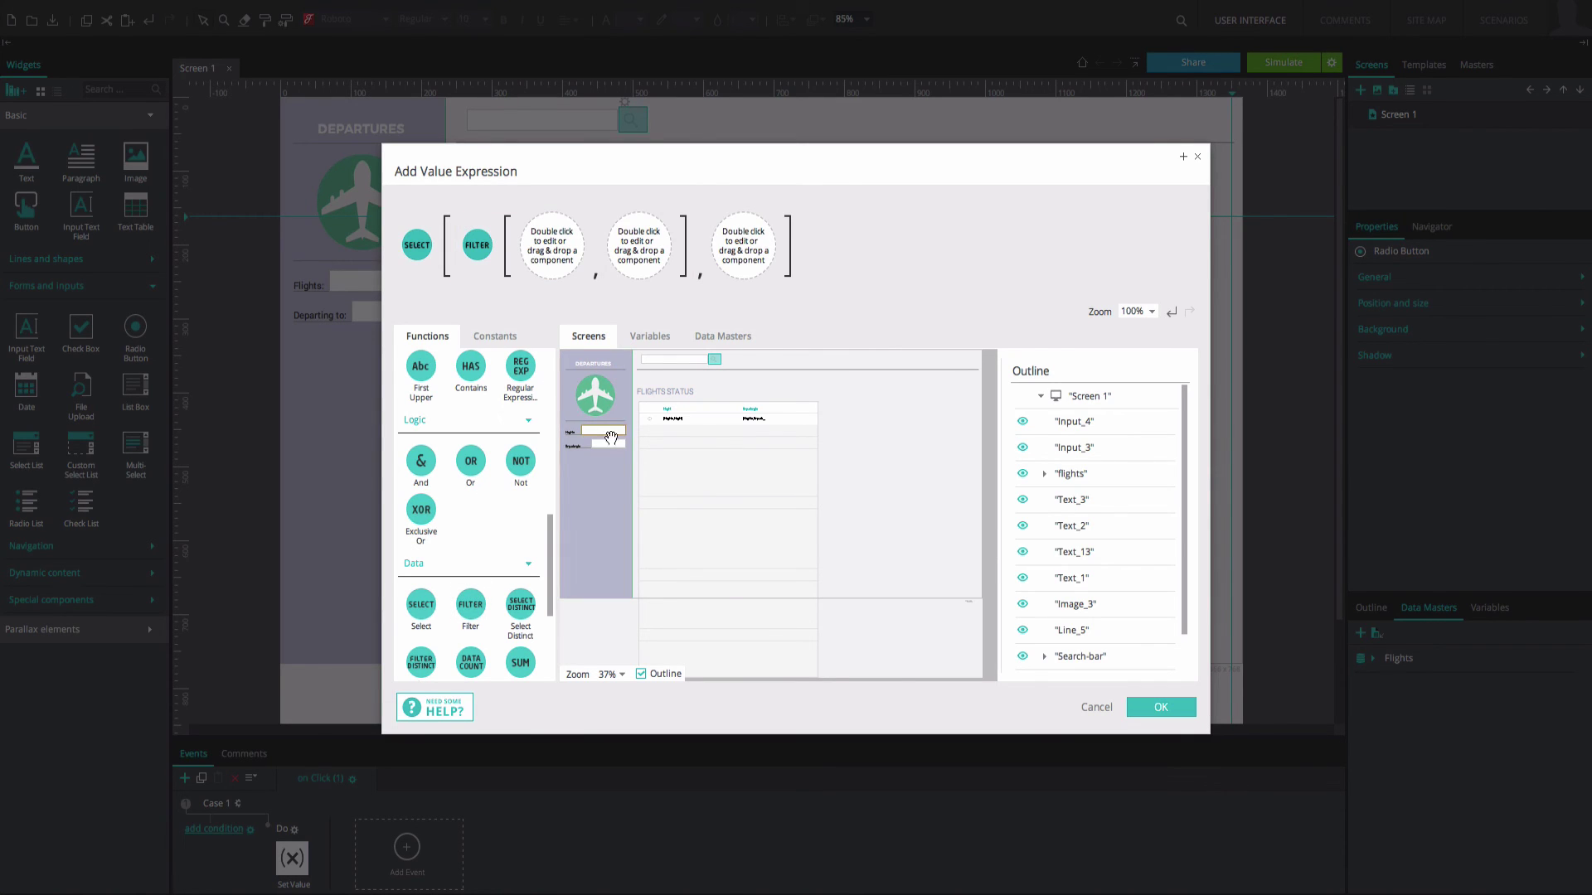
pyautogui.click(645, 418)
pyautogui.moveTo(1007, 482); pyautogui.dragTo(557, 259)
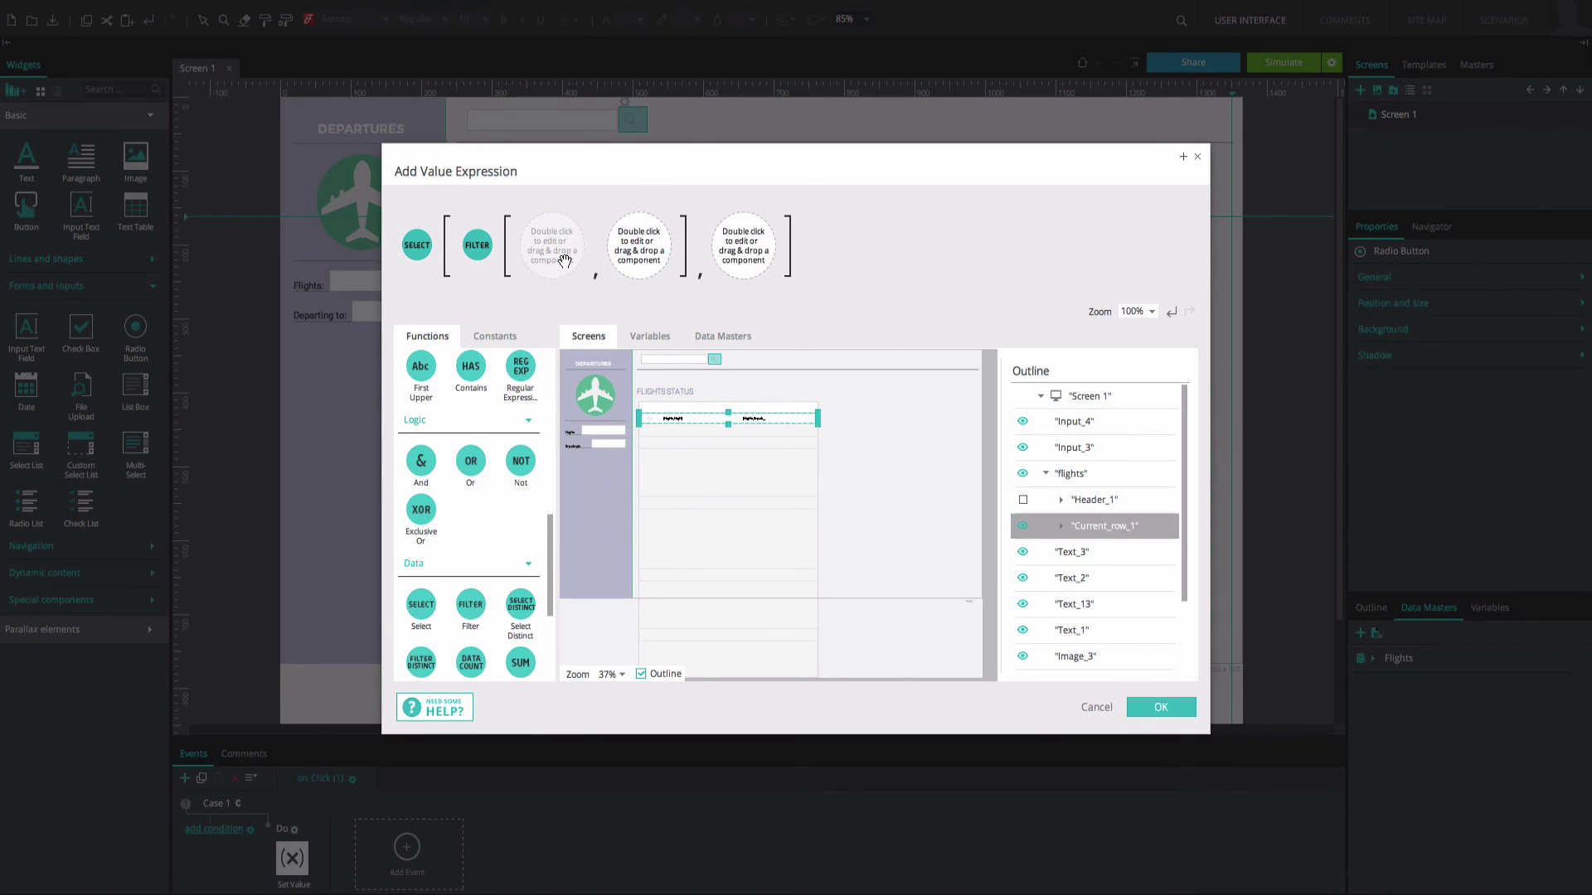
pyautogui.click(649, 420)
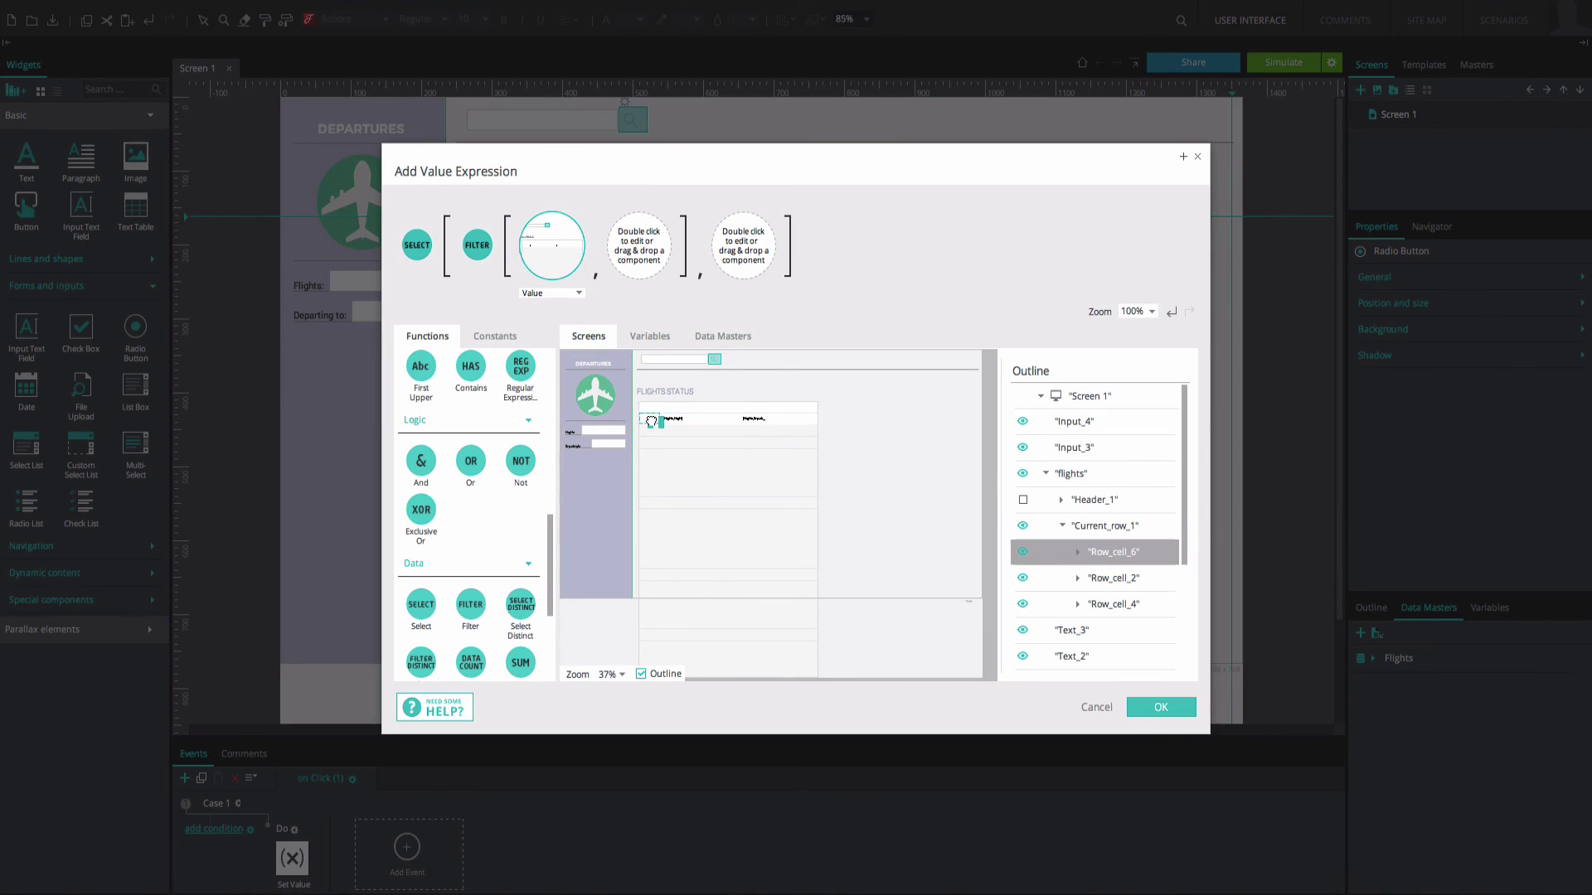
pyautogui.click(1078, 553)
pyautogui.click(1132, 578)
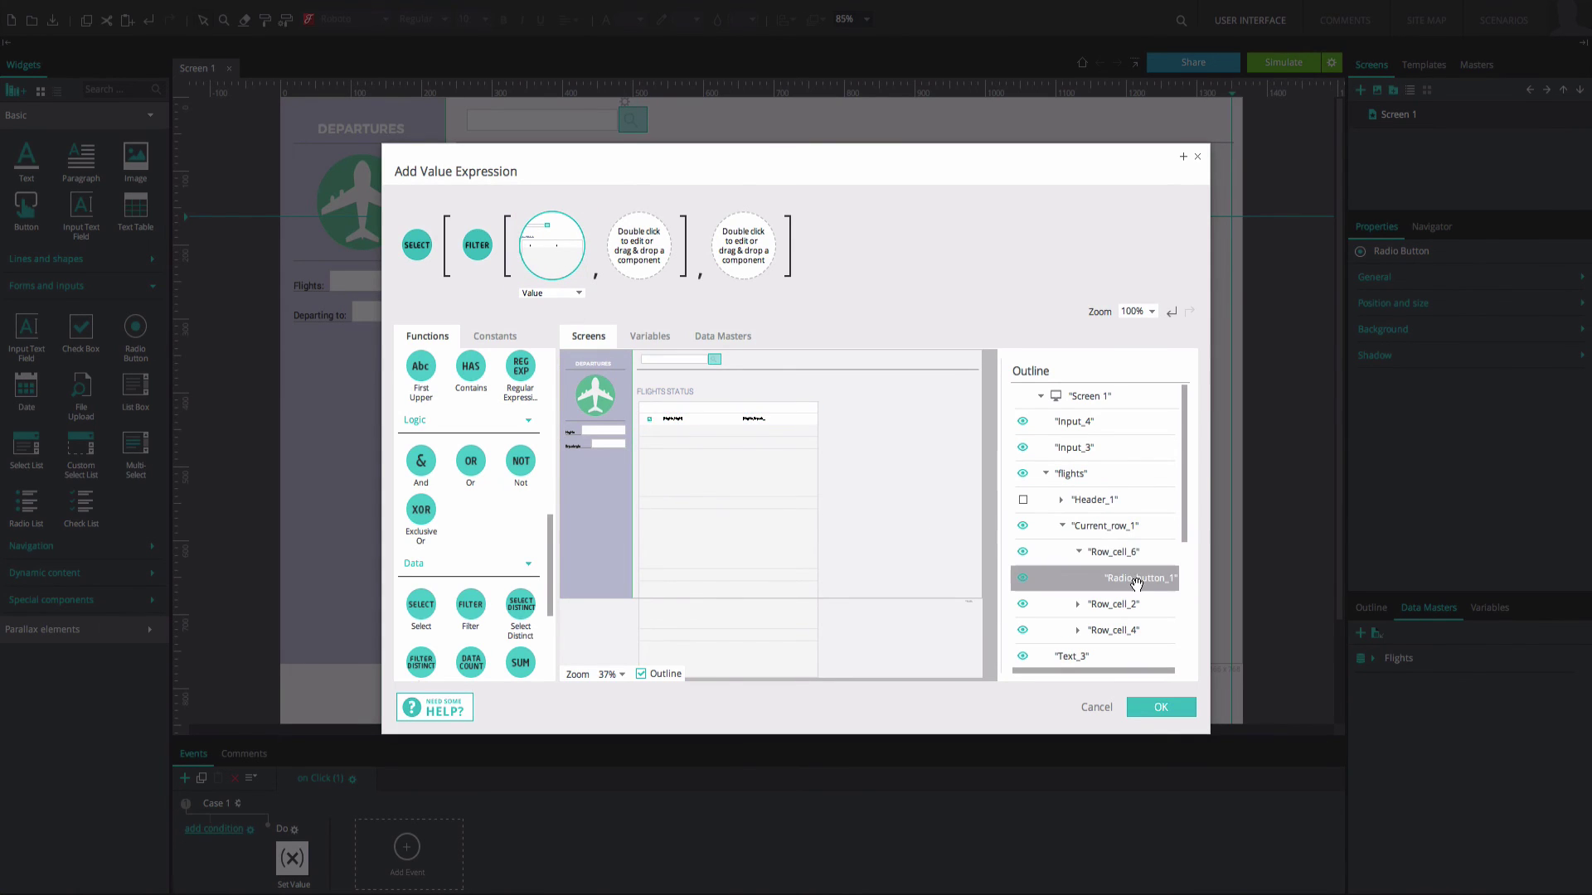
pyautogui.moveTo(1132, 578); pyautogui.dragTo(622, 283)
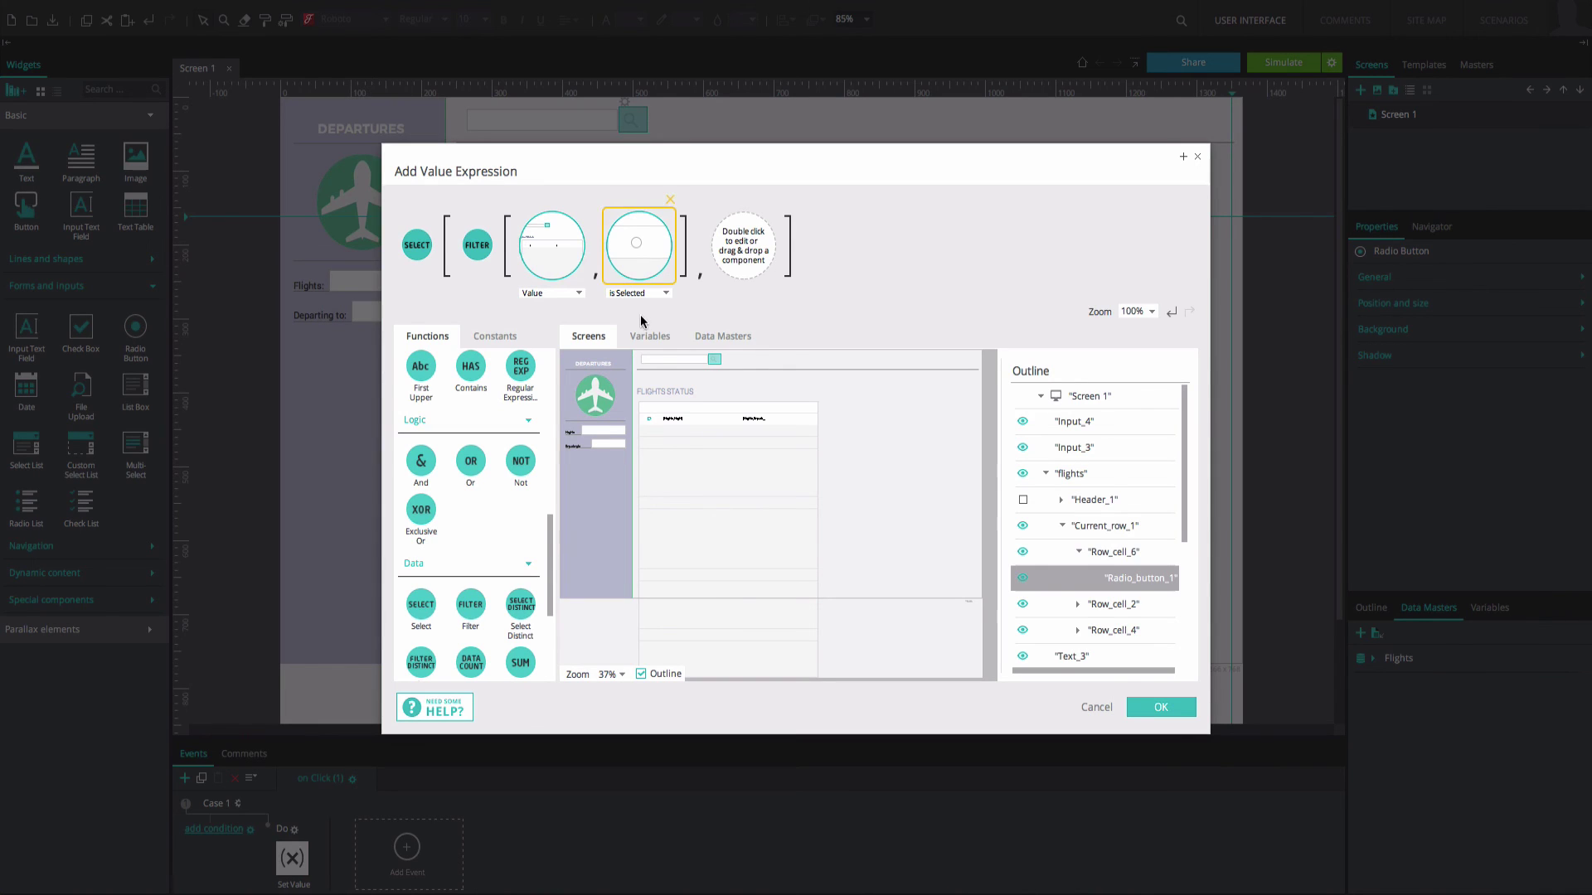
# Return the Departing to attribute from the Flights data master and confirm both dialogs
pyautogui.click(722, 336)
pyautogui.click(583, 387)
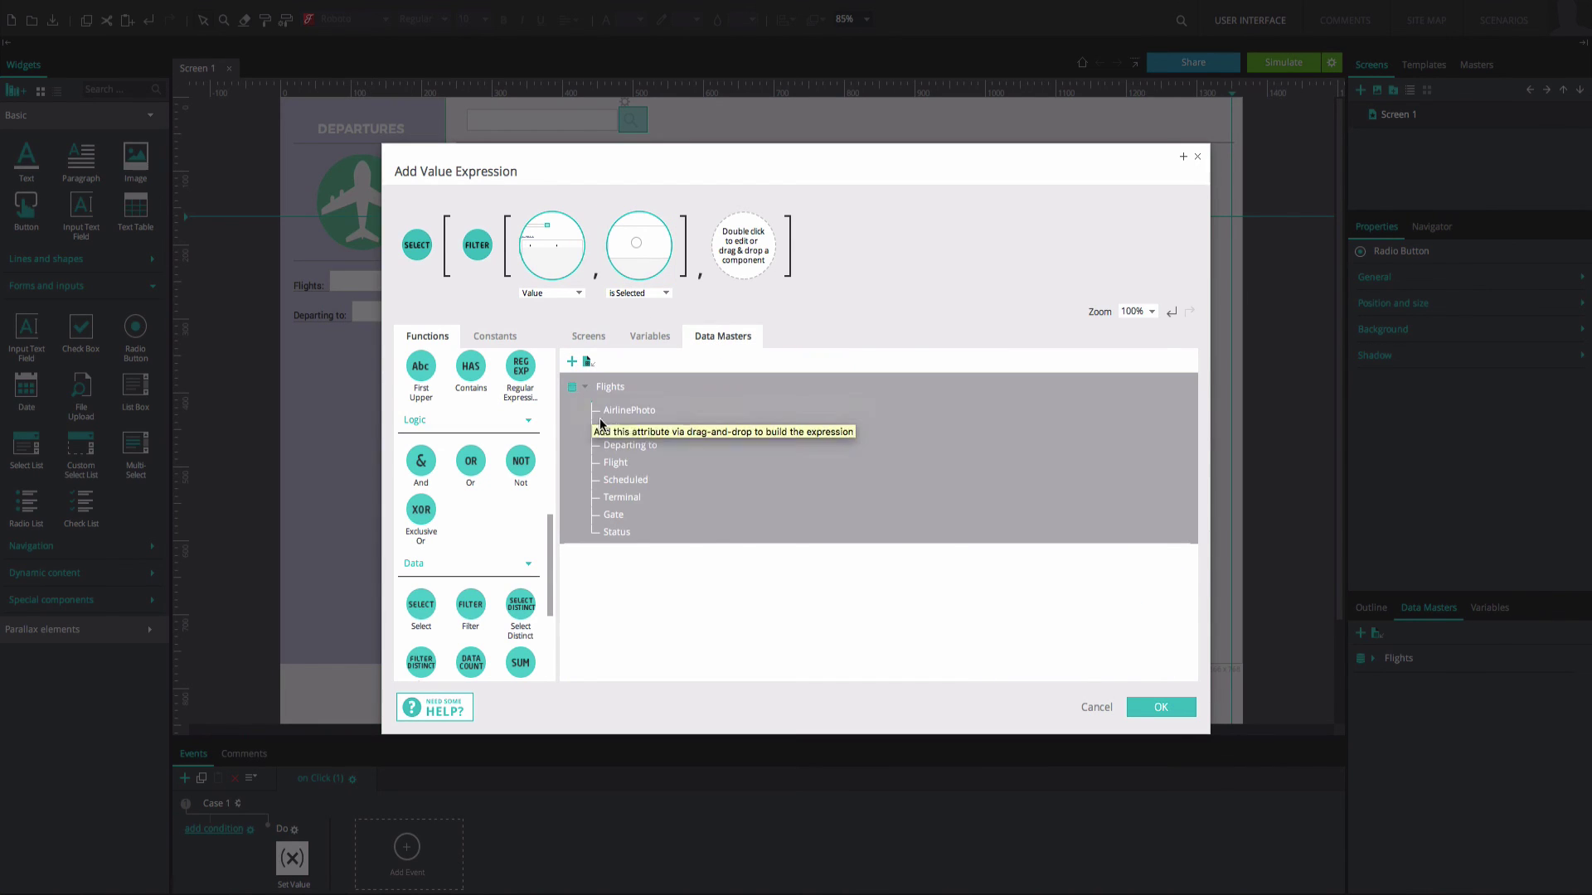
pyautogui.doubleClick(635, 445)
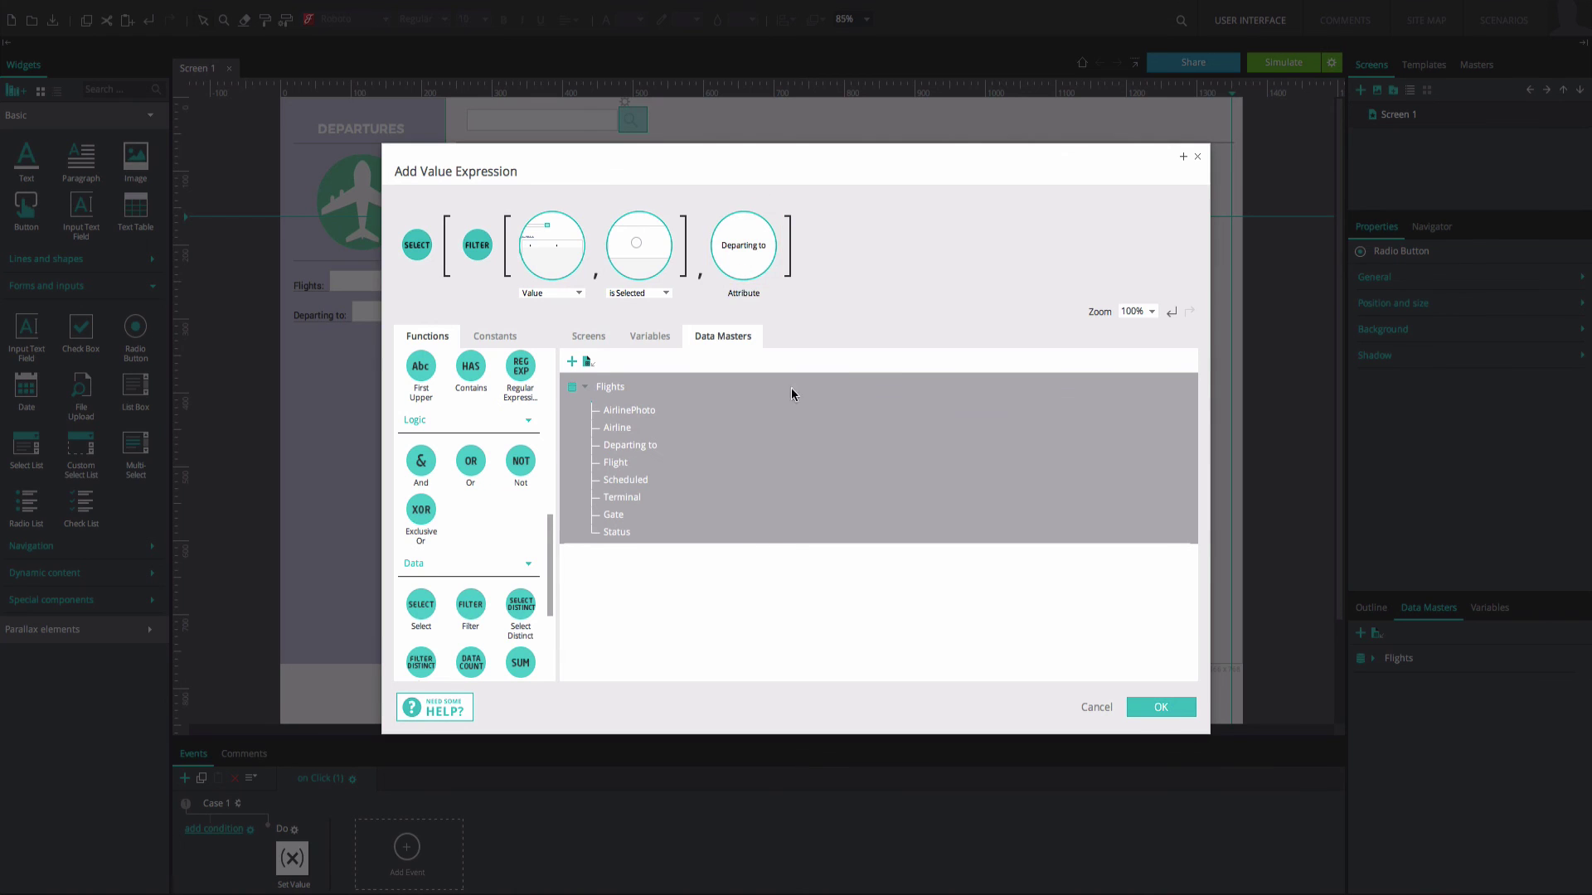
pyautogui.click(1160, 707)
pyautogui.click(1142, 688)
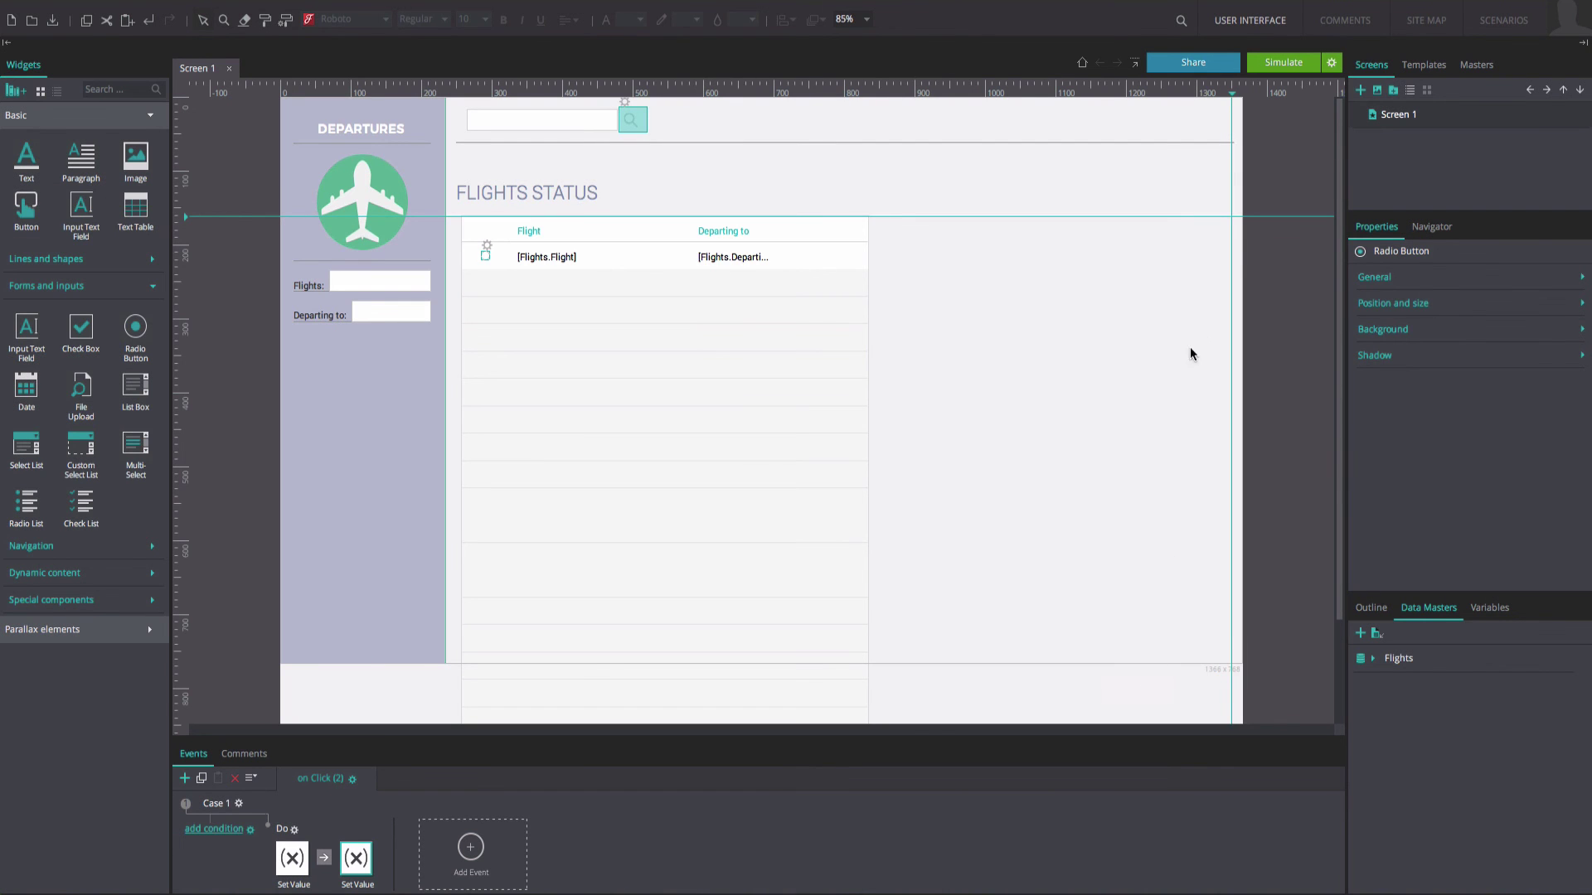
# Simulate the prototype and pick flights 1720 then 1801, checking the fields show 1801 and Baltimore
pyautogui.click(1282, 70)
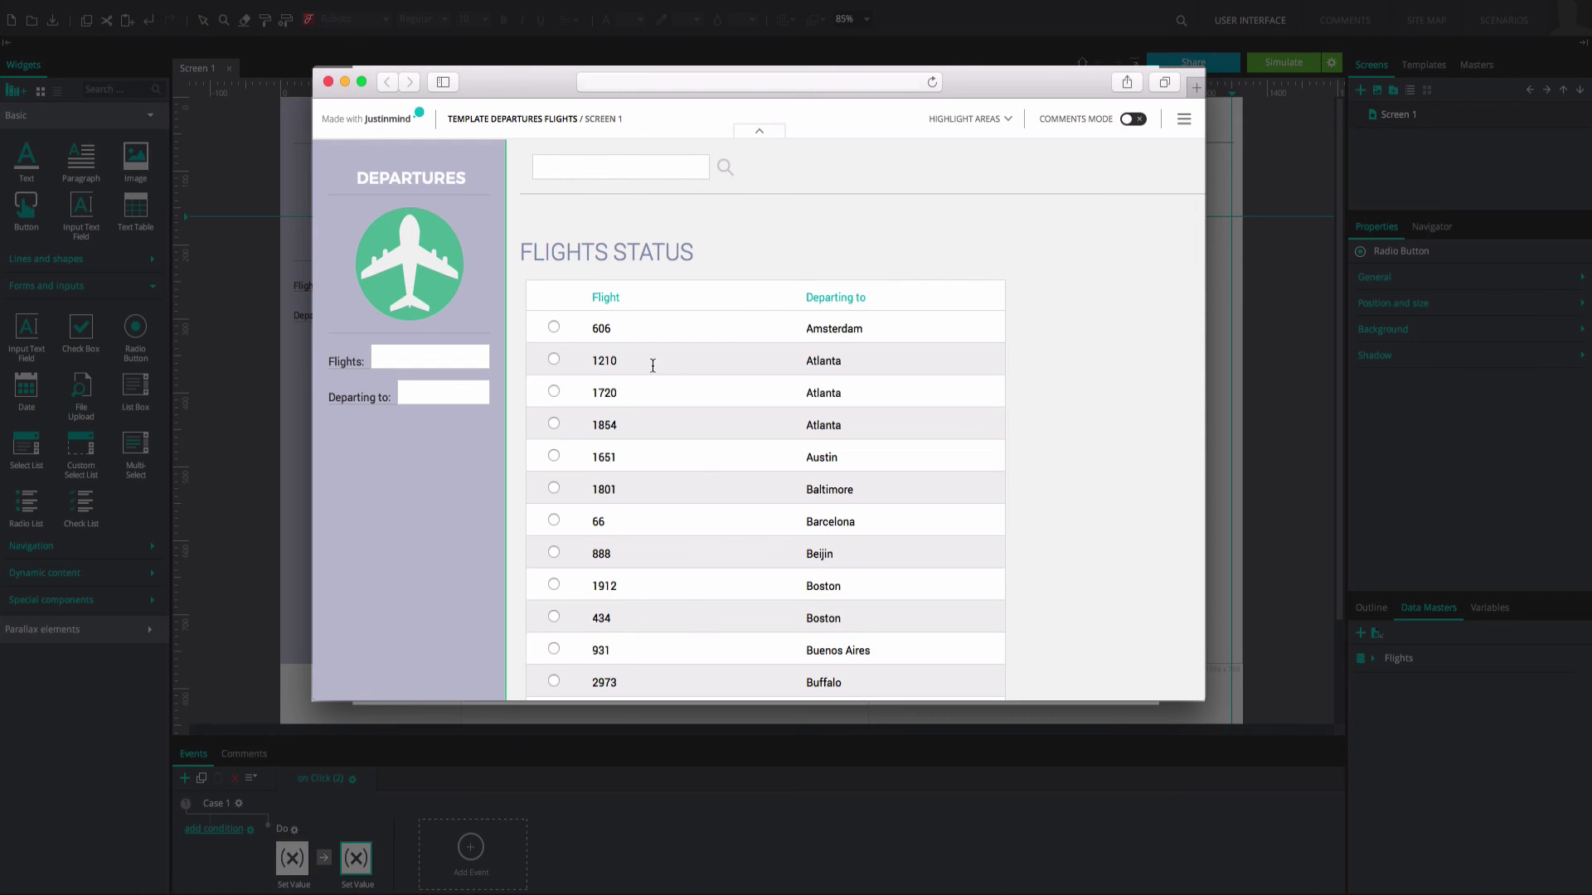
pyautogui.click(553, 393)
pyautogui.click(558, 491)
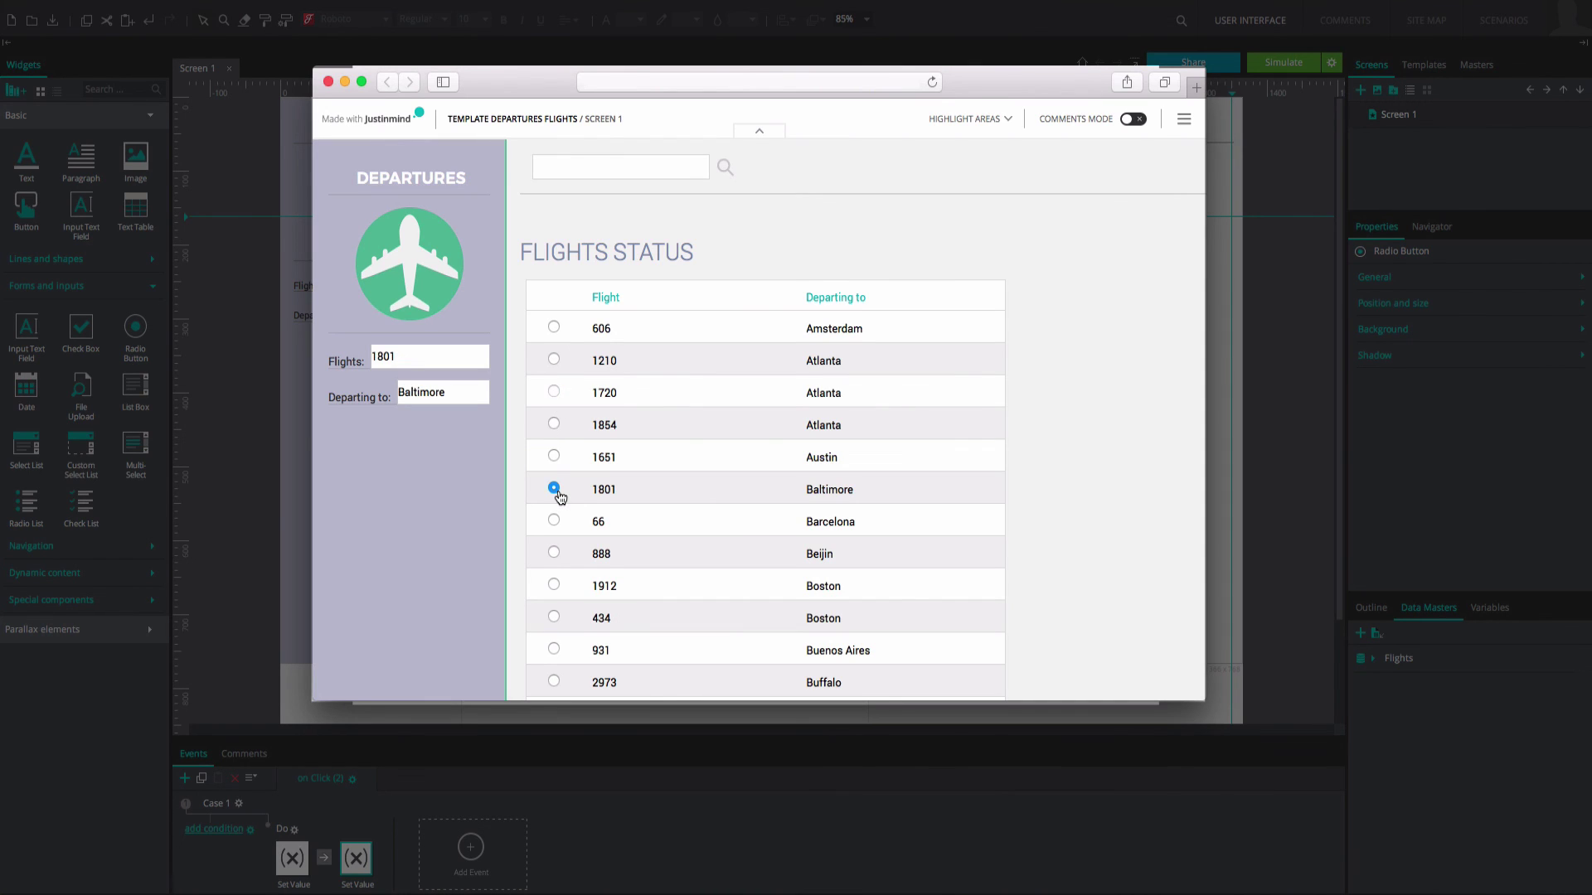